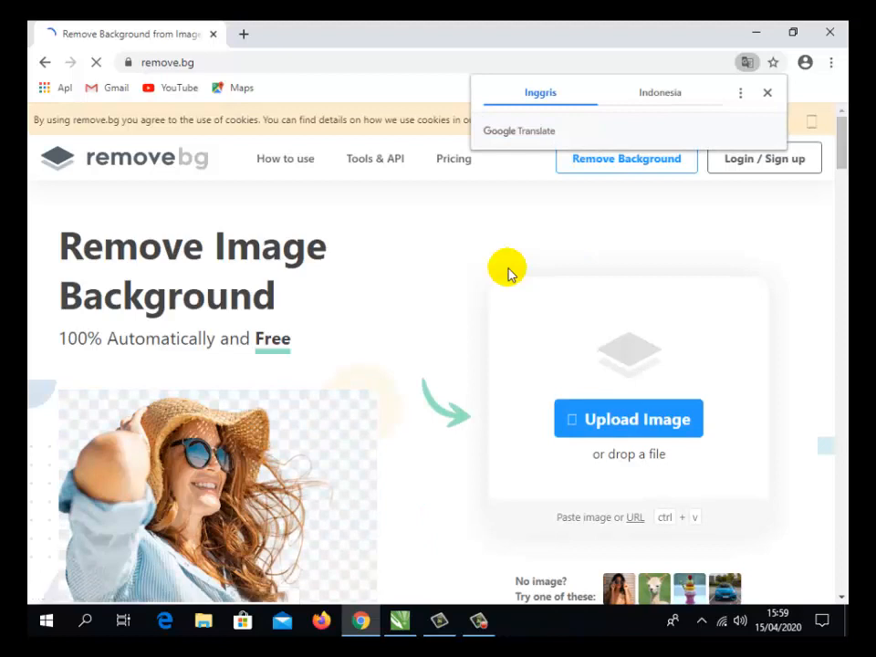
- Dismiss the translation prompt and upload the portrait photo FEF2B1F6-5B83-410C-A21F-419C4029B06C from the Pictures folder for background removal
{"action": "left_click", "coordinate": [769, 93]}
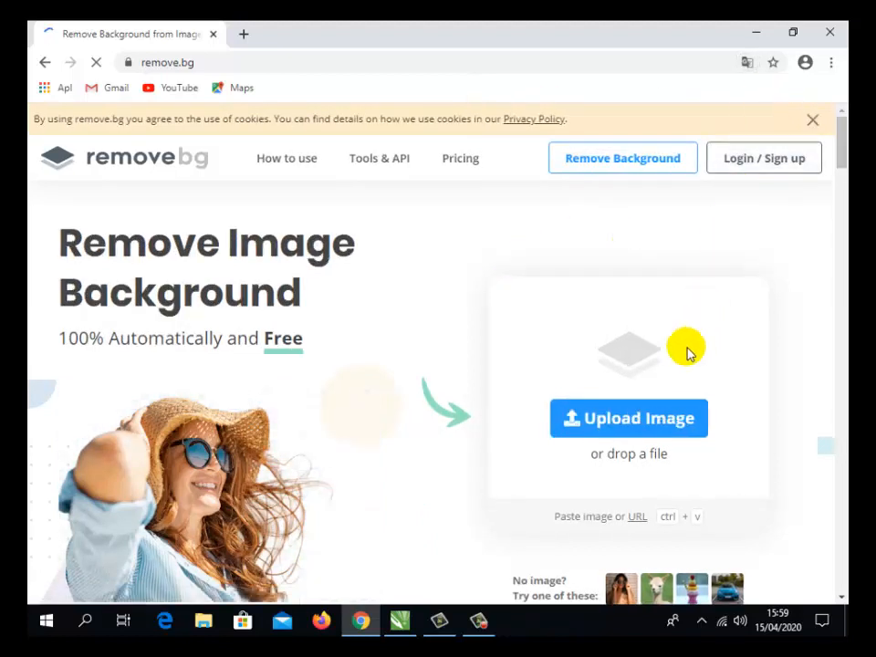
{"action": "left_click", "coordinate": [629, 420]}
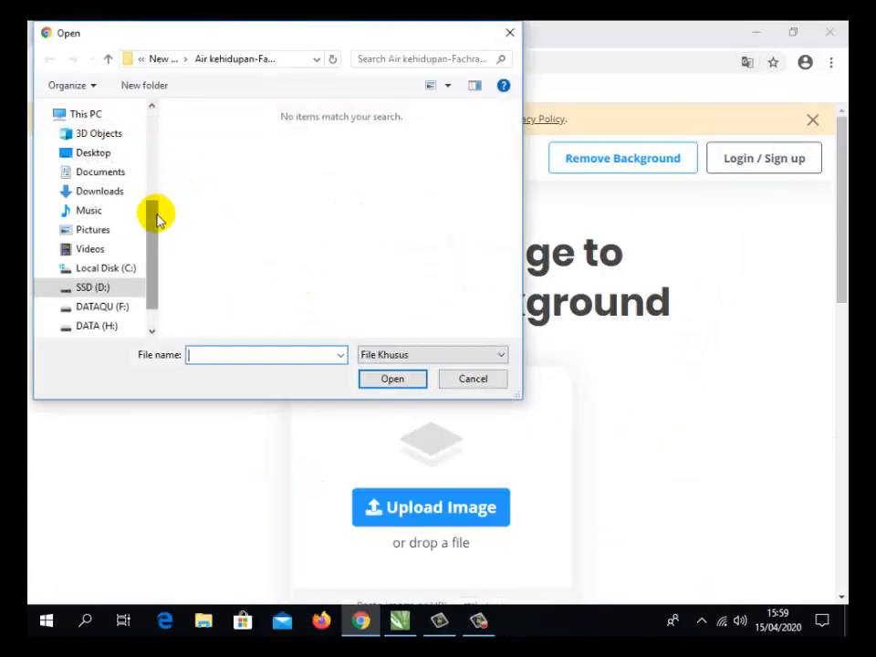
{"action": "left_click", "coordinate": [107, 230]}
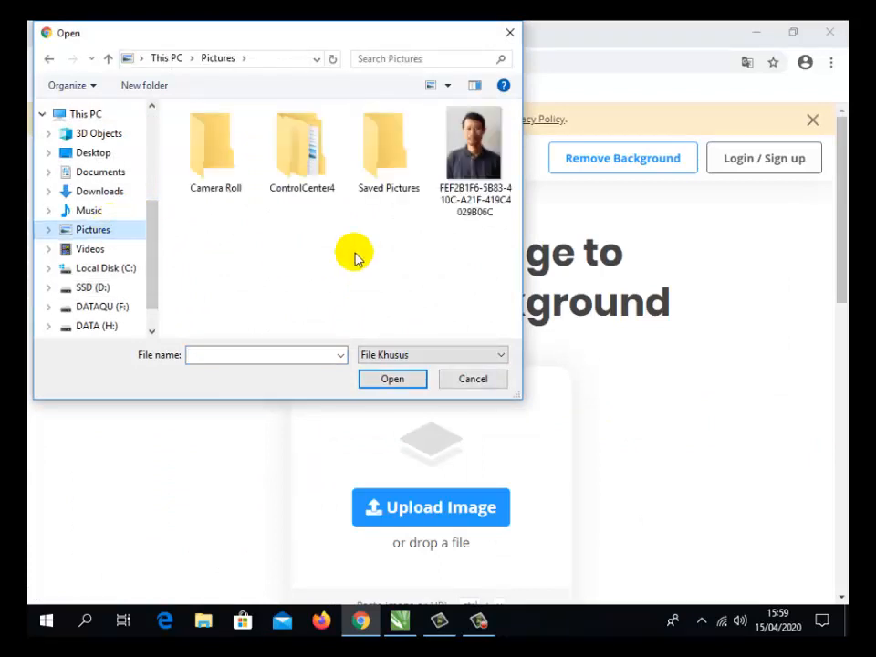
{"action": "left_click", "coordinate": [474, 151]}
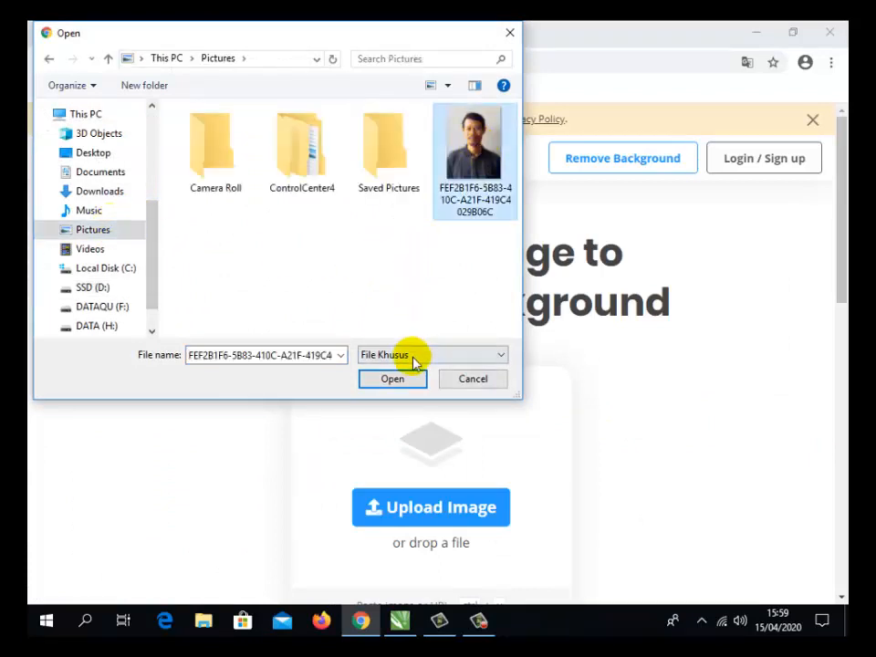
{"action": "left_click", "coordinate": [391, 380]}
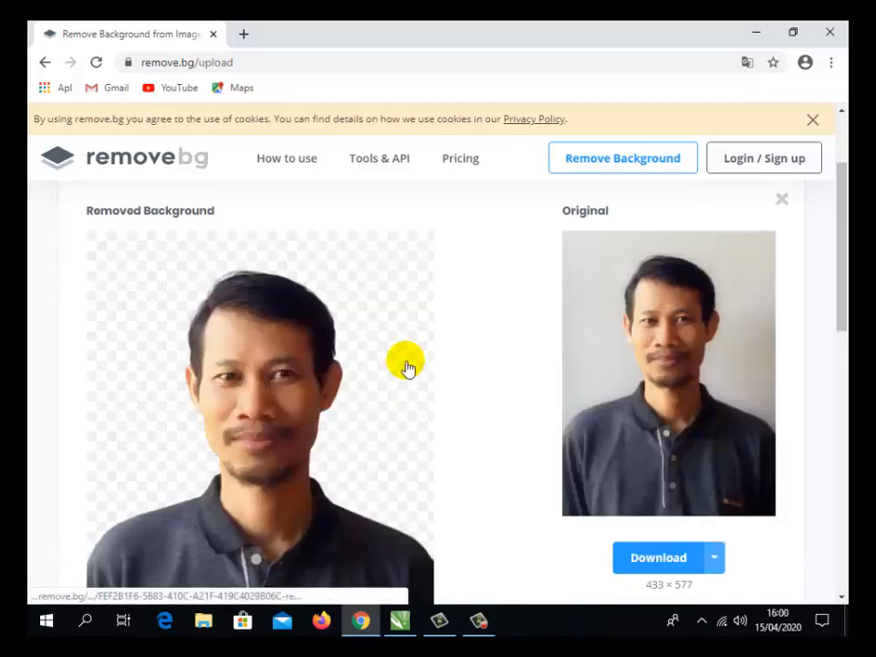
- Open the background-removed portrait in the website's image editor
{"action": "scroll", "coordinate": [428, 358], "scroll_direction": "down", "scroll_amount": 3}
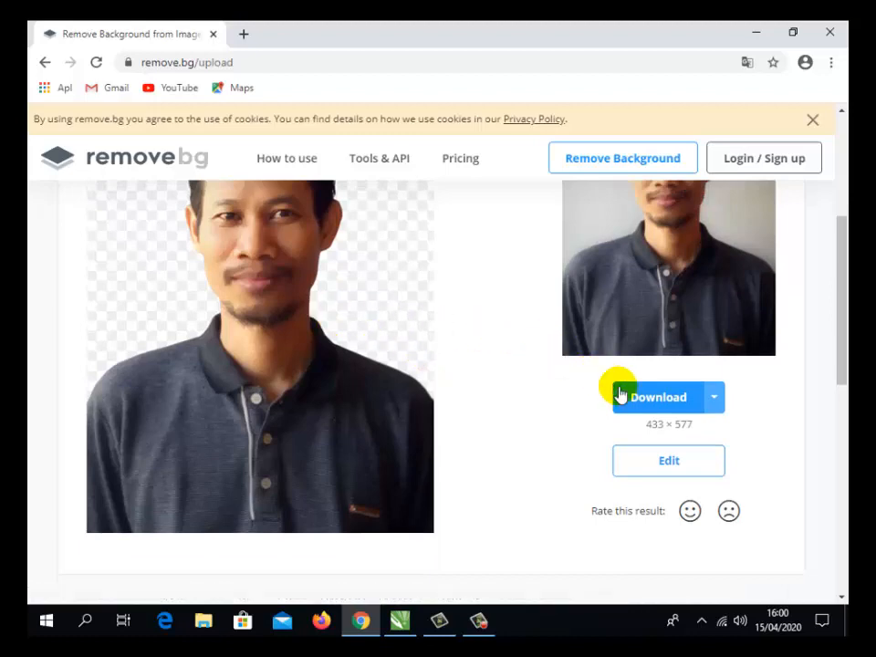
{"action": "left_click", "coordinate": [682, 459]}
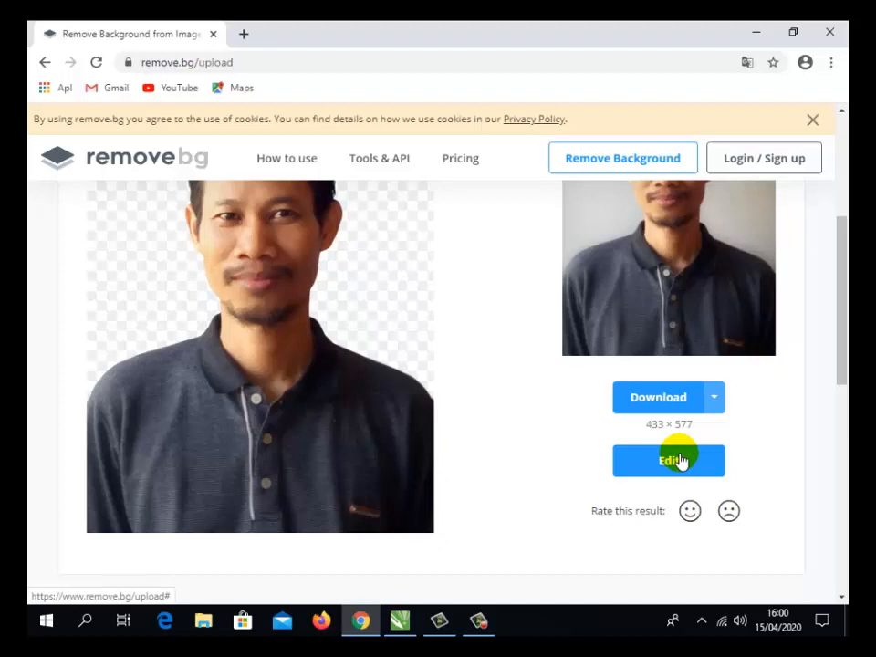
{"action": "left_click", "coordinate": [680, 460]}
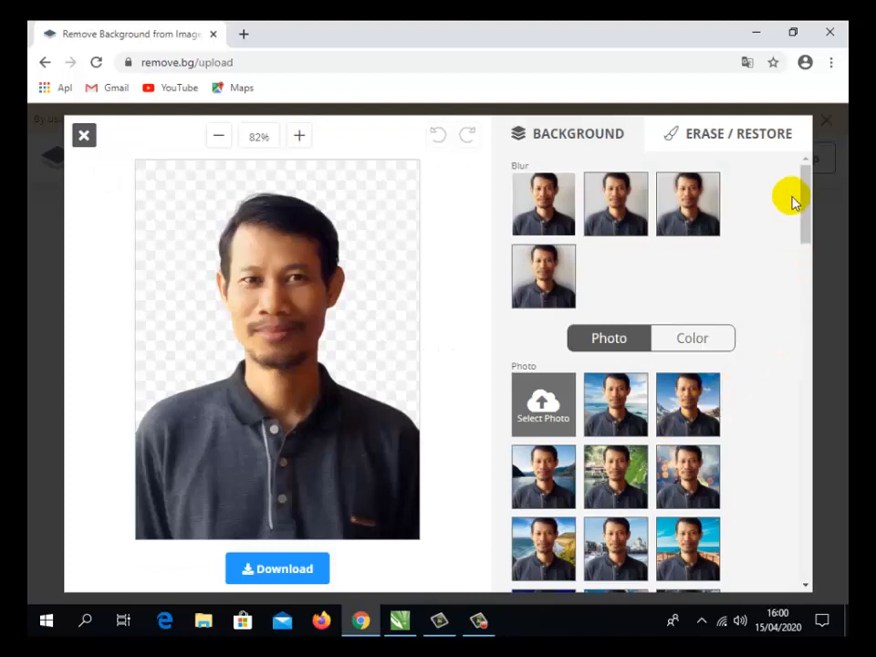
- Try the plain blue wall and the brown wooden slat photo backgrounds behind the portrait
{"action": "left_click_drag", "start_coordinate": [802, 202], "coordinate": [802, 235]}
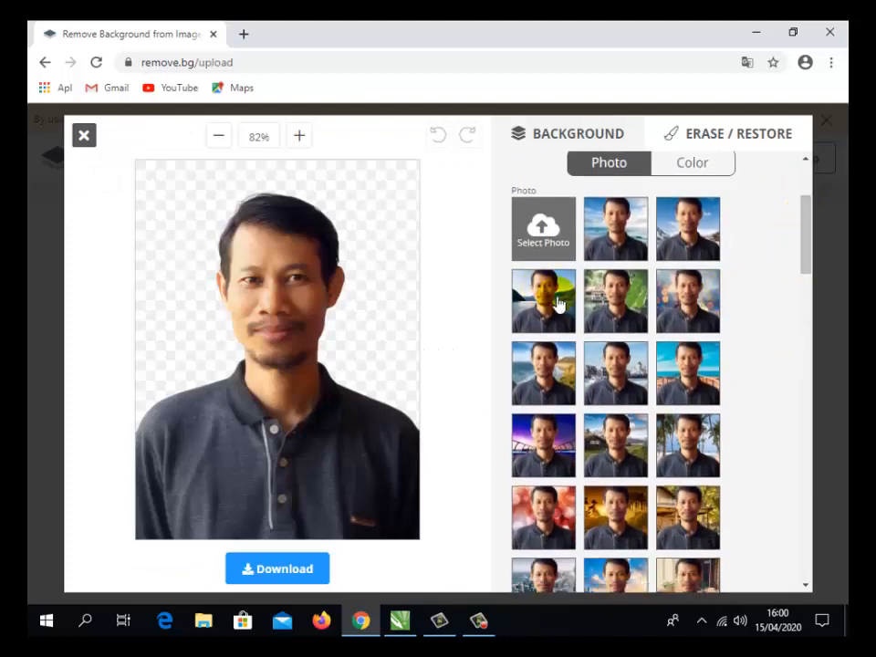
{"action": "scroll", "coordinate": [718, 361], "scroll_direction": "down", "scroll_amount": 4}
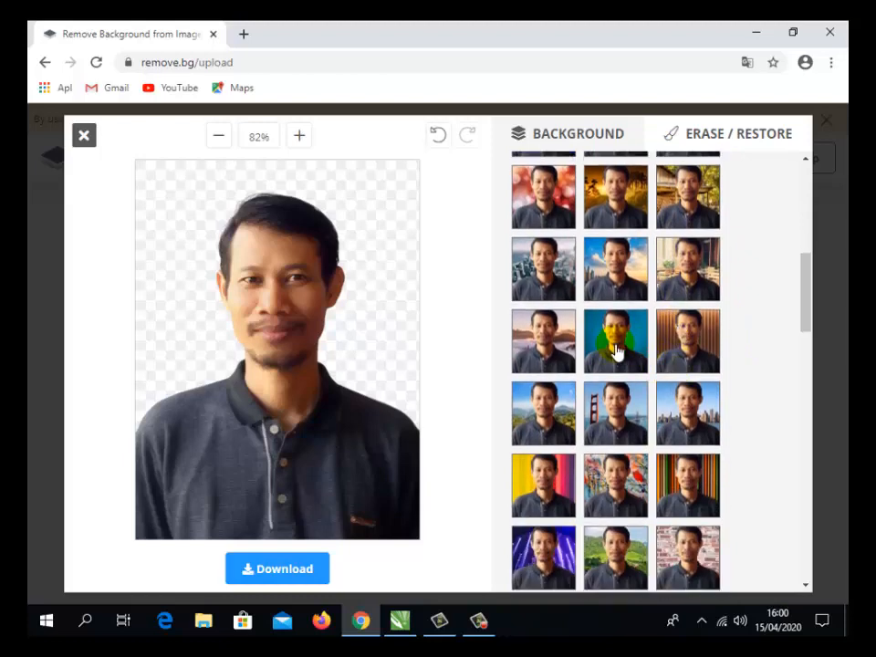
{"action": "left_click", "coordinate": [617, 352]}
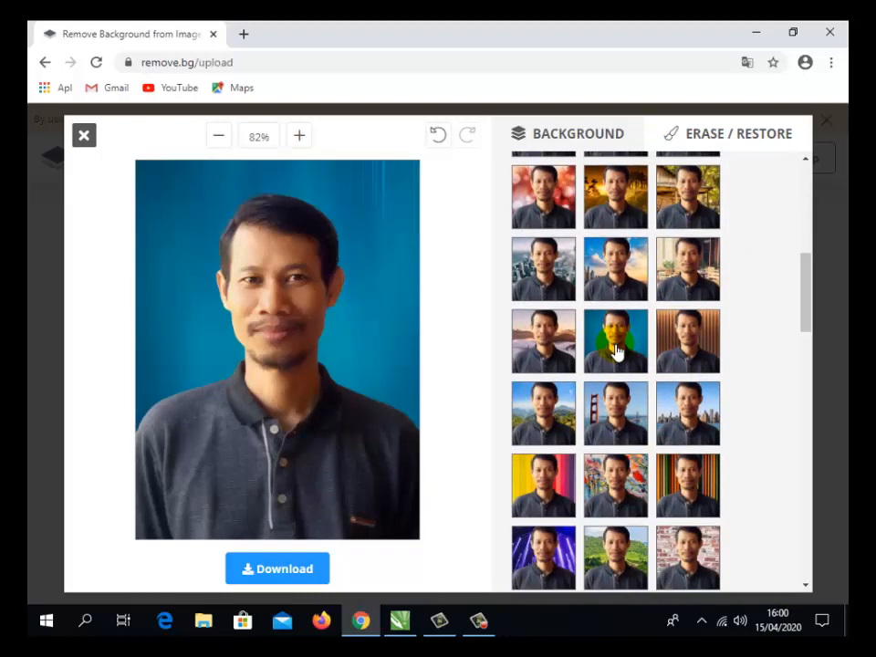
{"action": "left_click", "coordinate": [699, 346]}
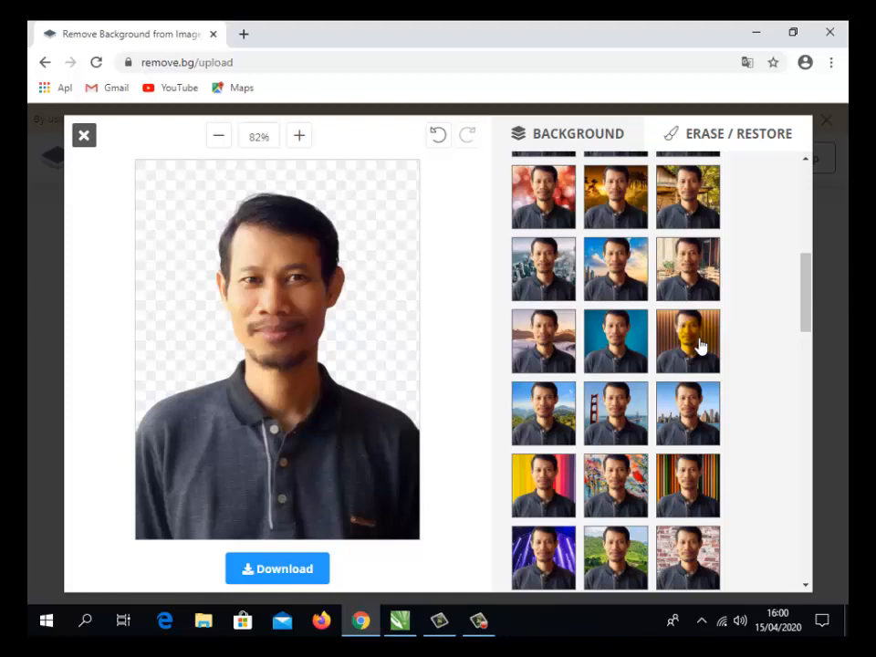
{"action": "scroll", "coordinate": [699, 346], "scroll_direction": "up", "scroll_amount": 5}
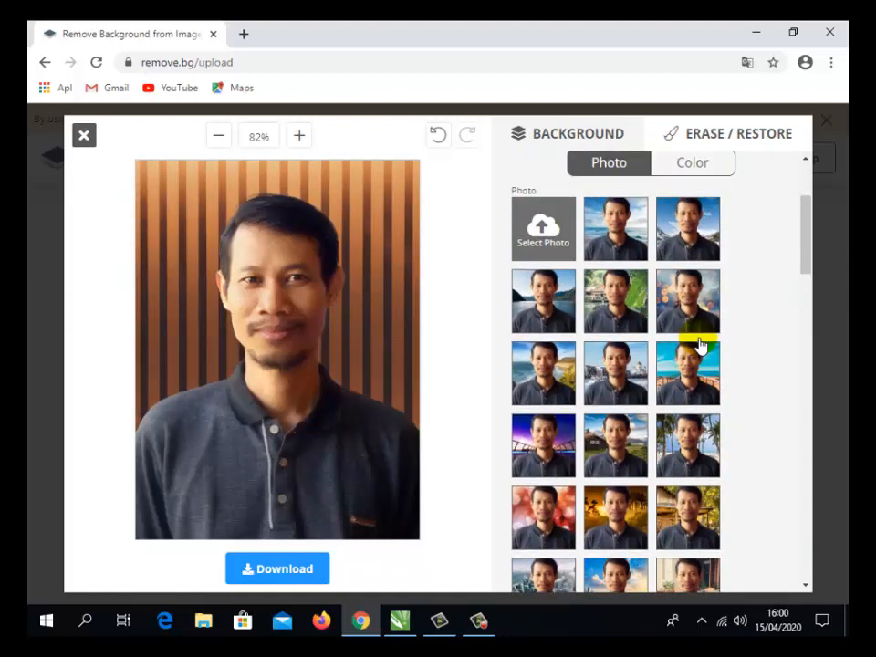
{"action": "scroll", "coordinate": [699, 346], "scroll_direction": "up", "scroll_amount": 2}
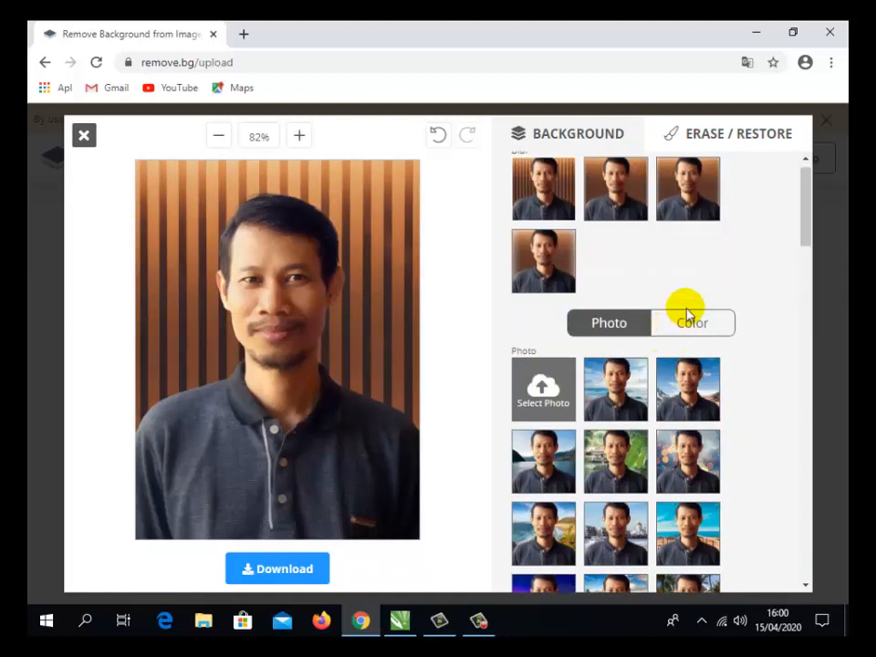
- Give the portrait a solid red custom background color, #f44336
{"action": "left_click", "coordinate": [694, 325]}
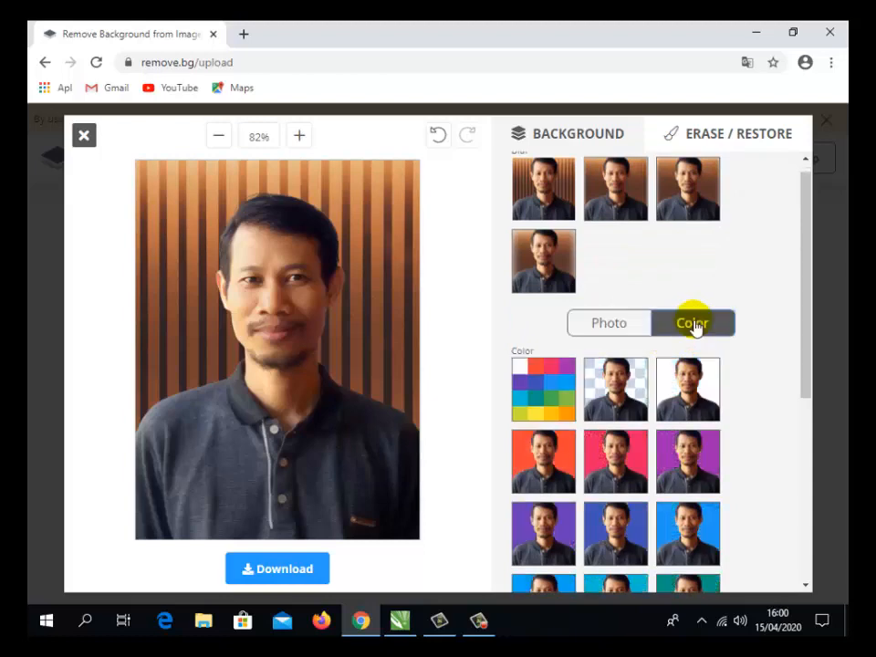
{"action": "left_click", "coordinate": [548, 369]}
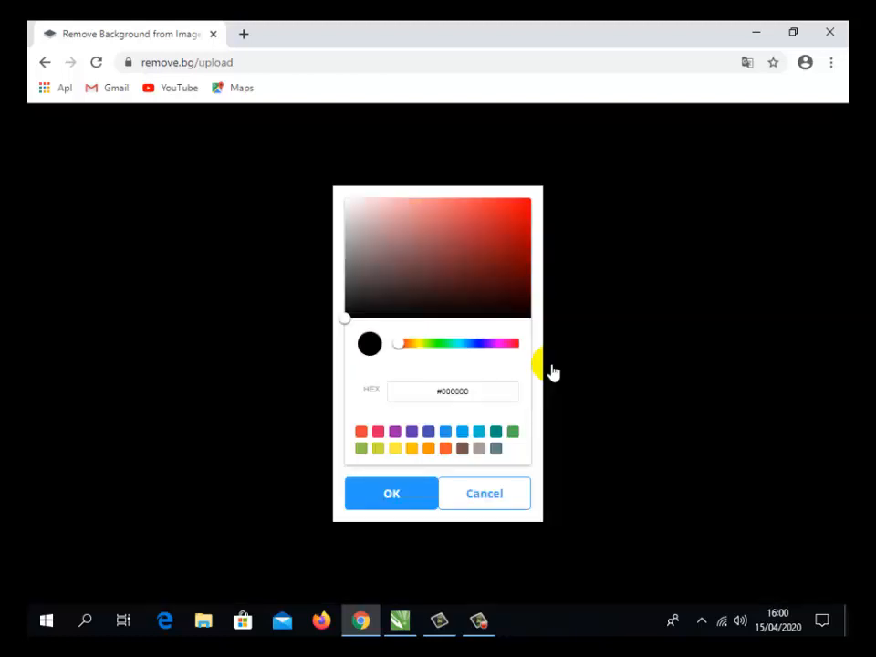
{"action": "left_click", "coordinate": [513, 214]}
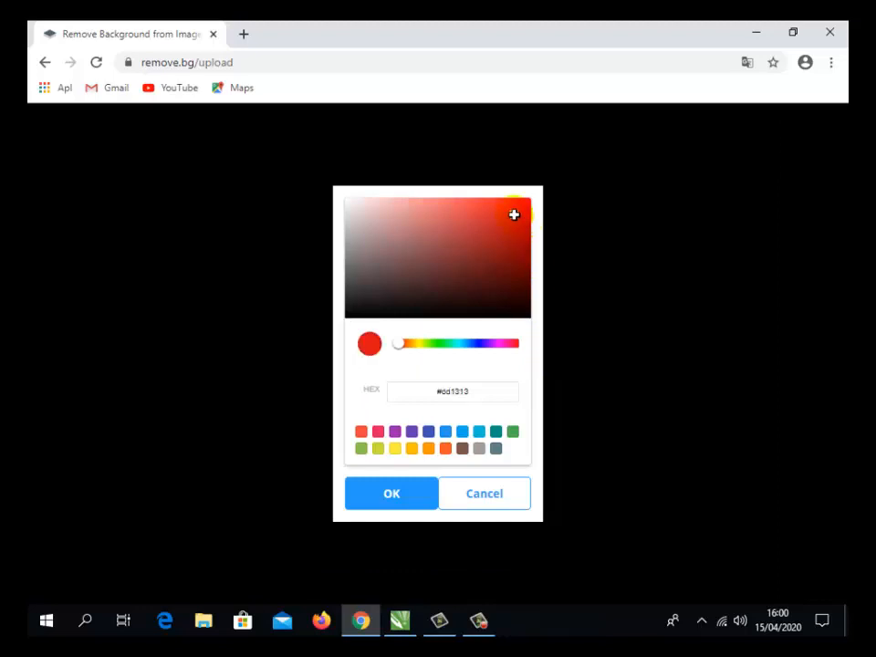
{"action": "left_click", "coordinate": [378, 431]}
{"action": "left_click", "coordinate": [396, 432]}
{"action": "left_click", "coordinate": [445, 433]}
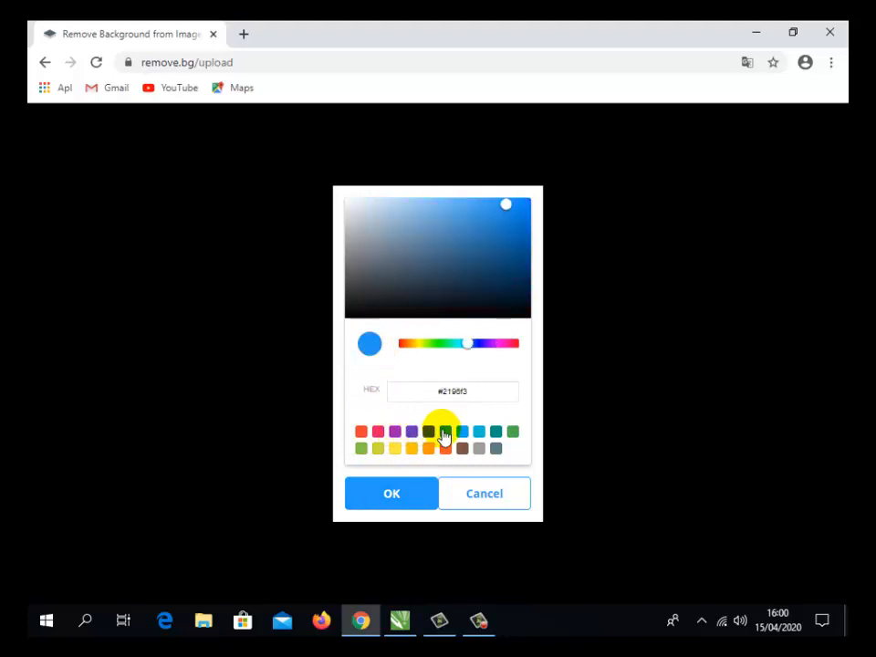
{"action": "left_click", "coordinate": [479, 433]}
{"action": "left_click", "coordinate": [496, 433]}
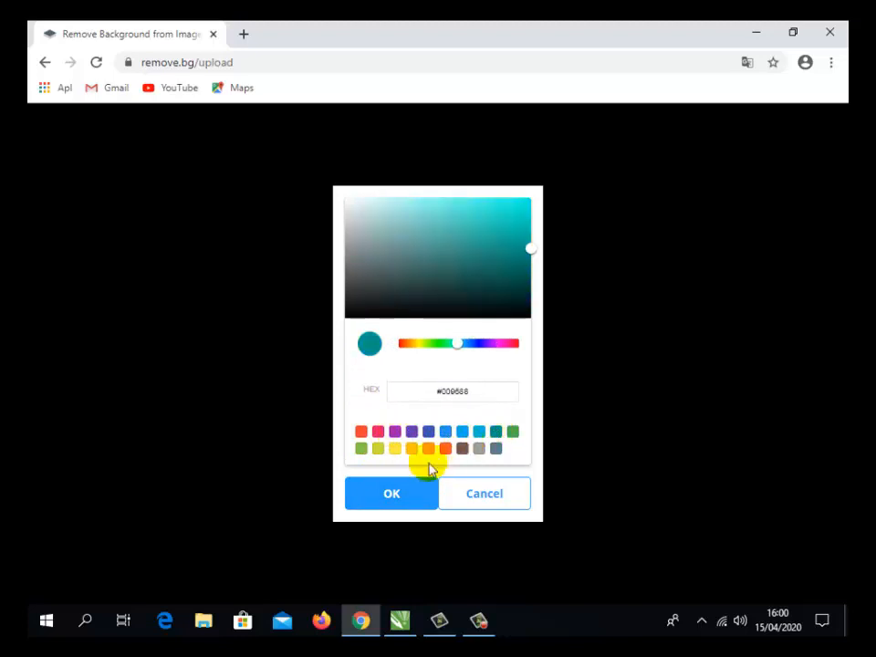
{"action": "left_click", "coordinate": [361, 432]}
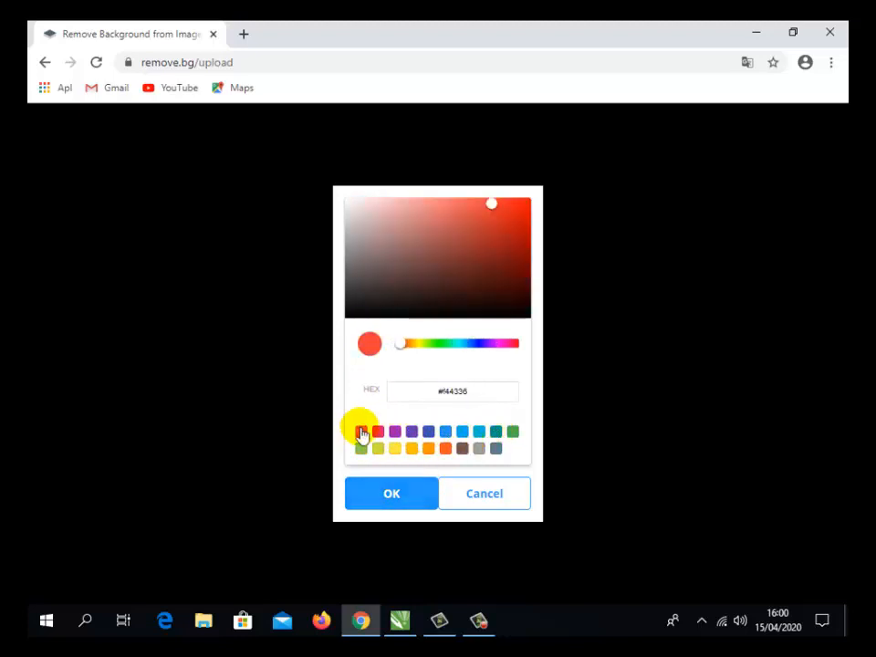
{"action": "left_click", "coordinate": [400, 503]}
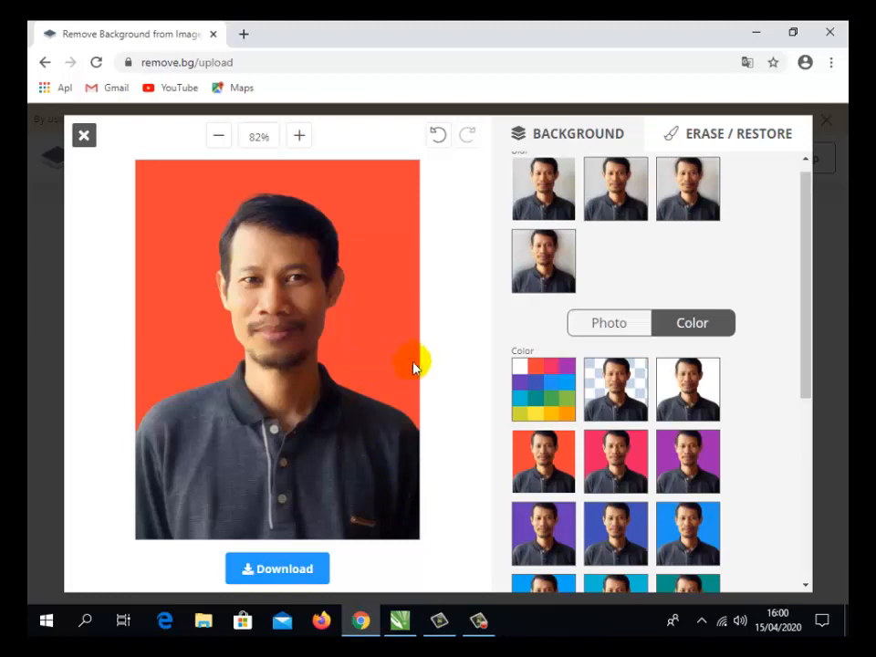
- Download the portrait with its new background as an image file and minimize the browser
{"action": "left_click", "coordinate": [270, 574]}
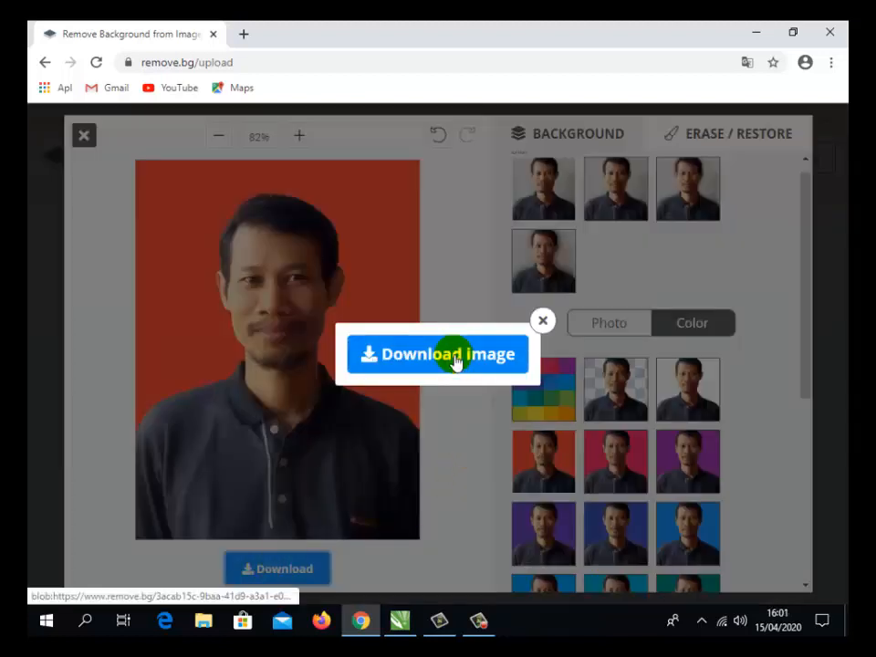
{"action": "left_click", "coordinate": [440, 355]}
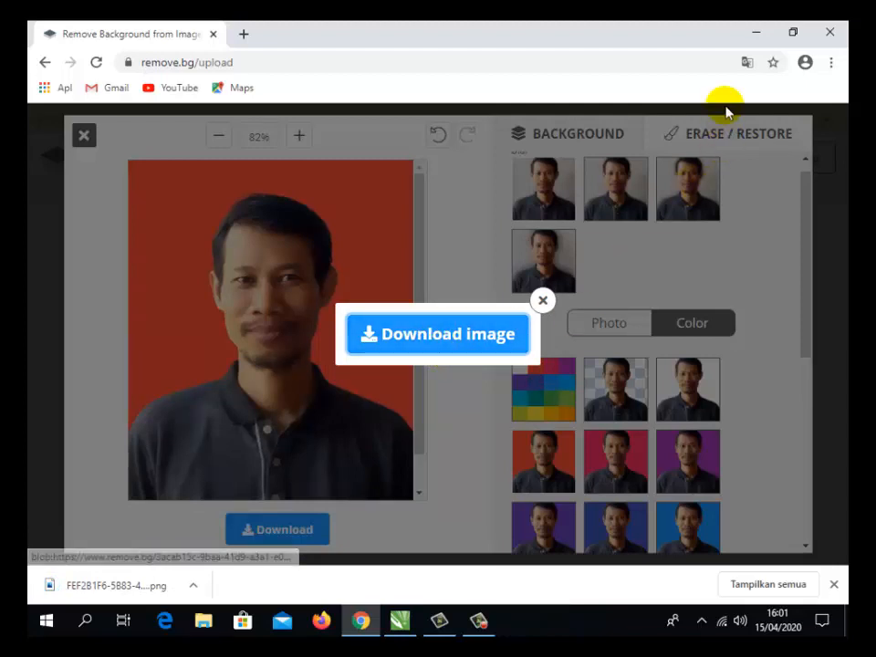
{"action": "left_click", "coordinate": [764, 33]}
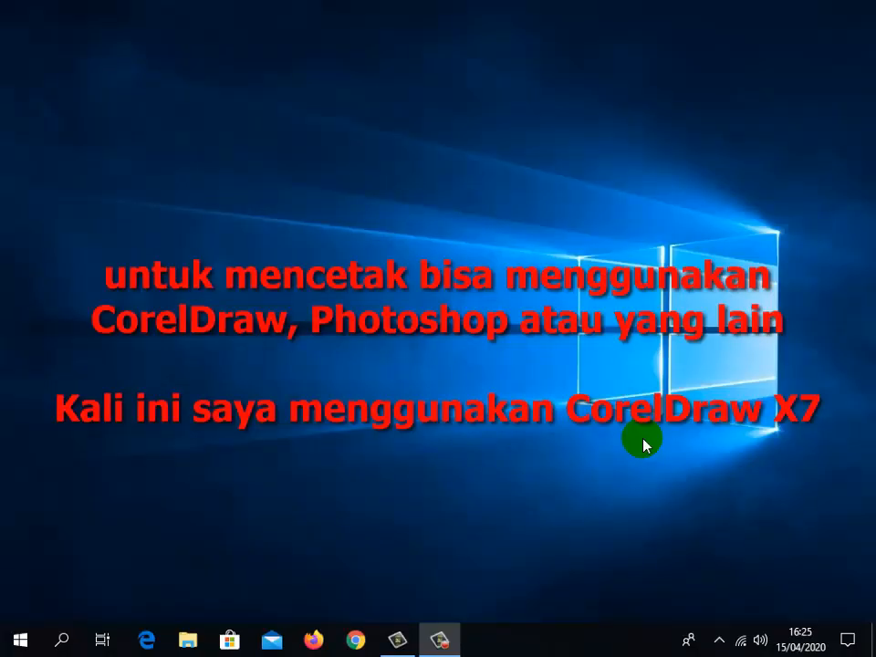
- Launch CorelDRAW X7 (64-Bit) from the CorelDRAW Graphics Suite X7 program folder
{"action": "left_click", "coordinate": [20, 642]}
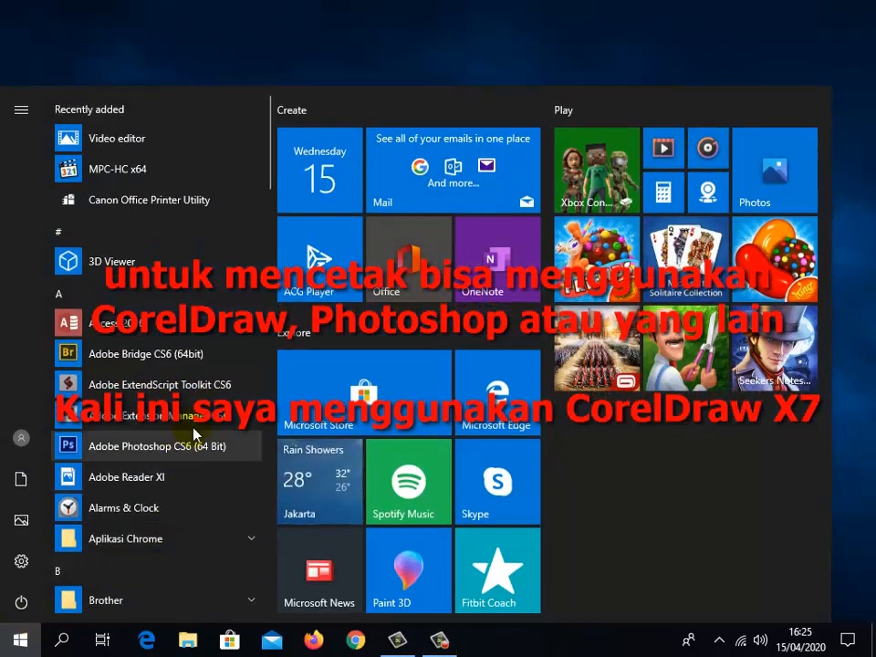
{"action": "scroll", "coordinate": [222, 395], "scroll_direction": "down", "scroll_amount": 1}
{"action": "scroll", "coordinate": [222, 394], "scroll_direction": "down", "scroll_amount": 8}
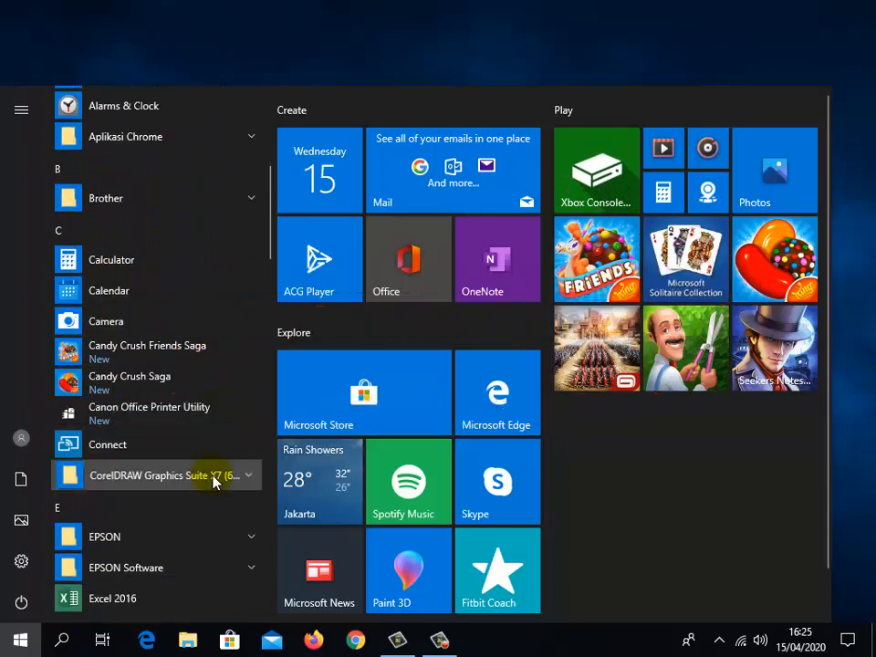
{"action": "left_click", "coordinate": [215, 476]}
{"action": "scroll", "coordinate": [196, 522], "scroll_direction": "down", "scroll_amount": 2}
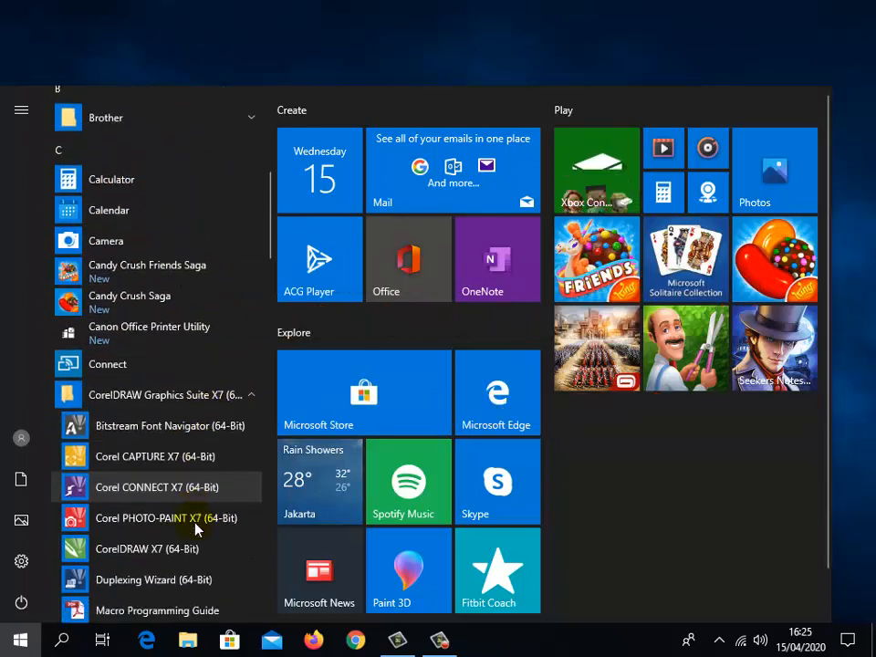
{"action": "left_click", "coordinate": [125, 558]}
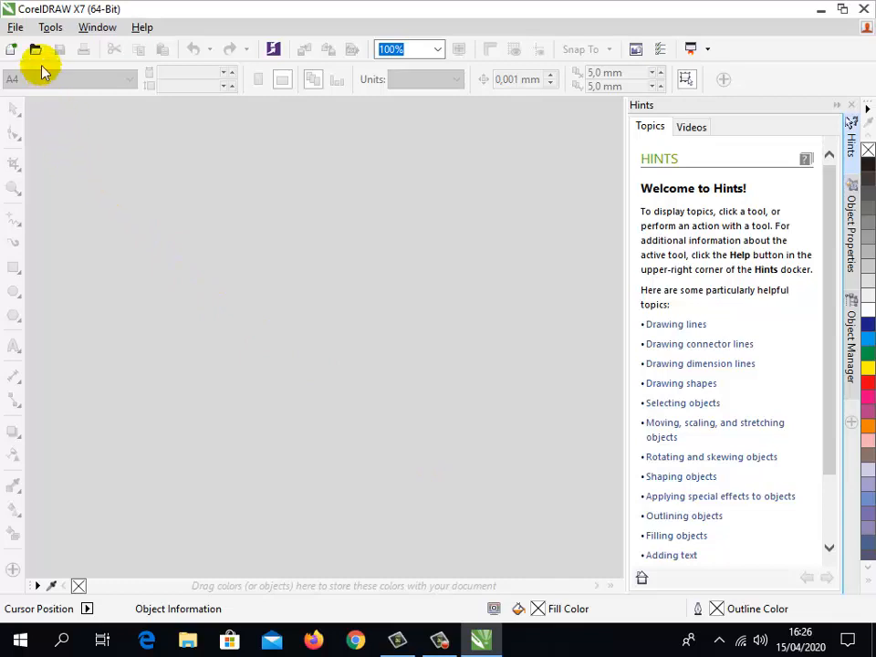
- Create a new A4 document and draw a rectangle about 38 × 64 mm near the page's upper-left corner
{"action": "left_click", "coordinate": [13, 50]}
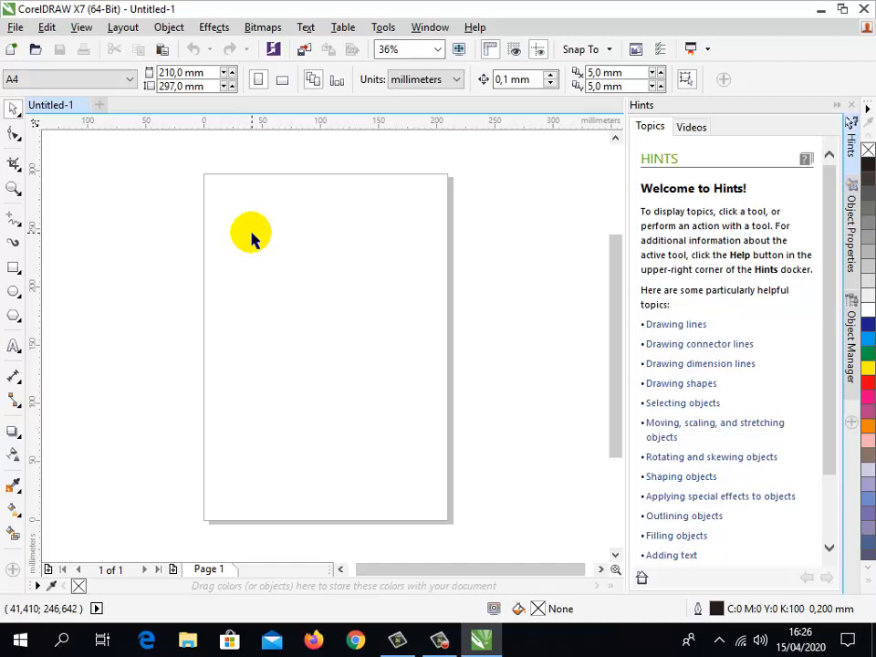
{"action": "left_click", "coordinate": [14, 267]}
{"action": "left_click_drag", "start_coordinate": [213, 190], "coordinate": [259, 266]}
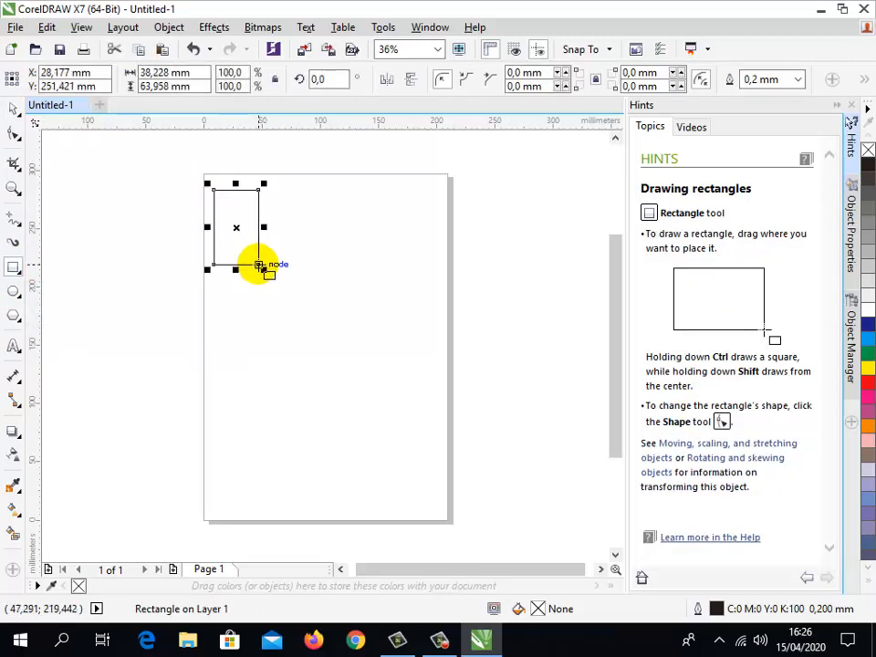
{"action": "left_click", "coordinate": [13, 110]}
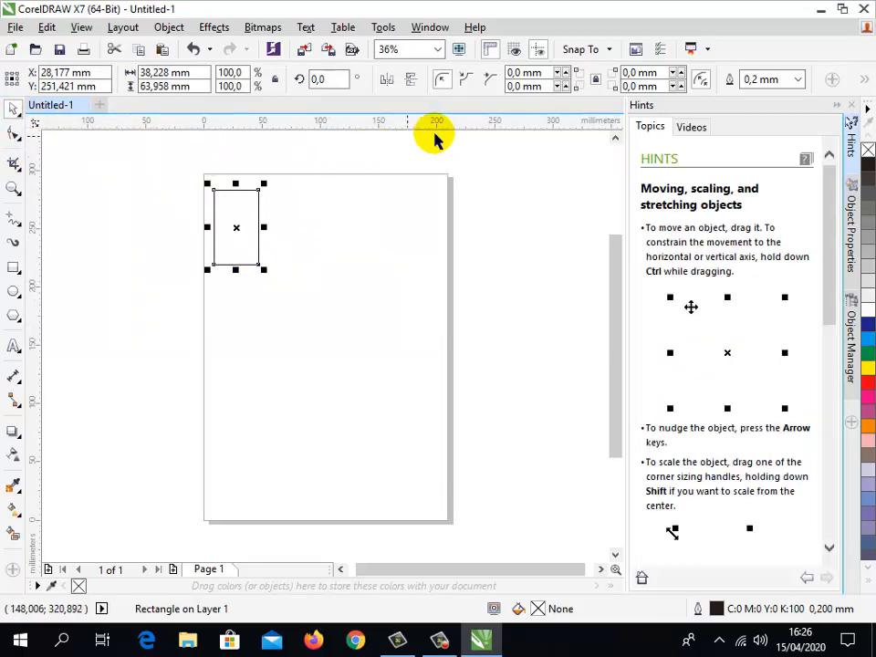
- Set the document's measurement units to centimeters with no object selected
{"action": "left_click", "coordinate": [394, 155]}
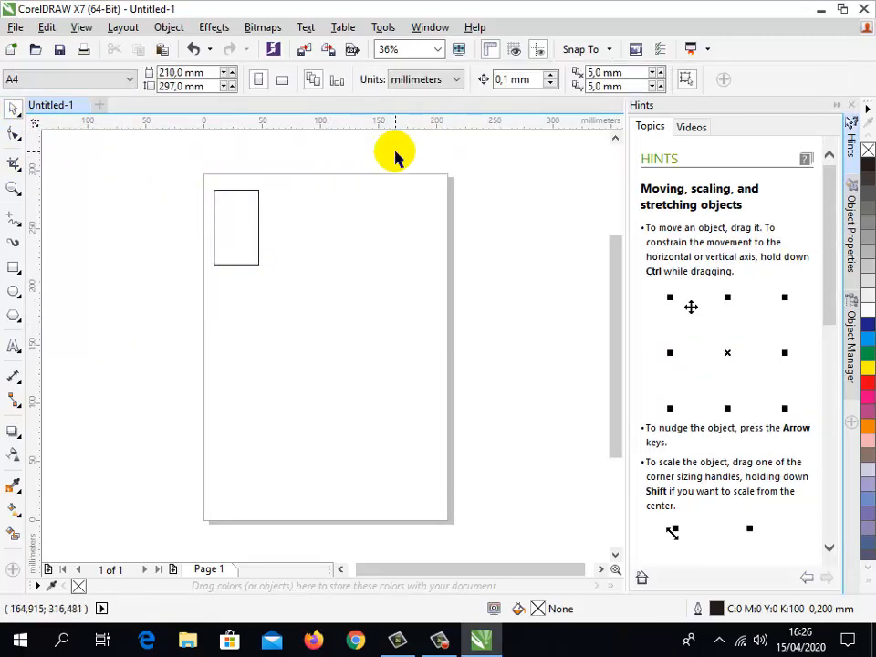
{"action": "left_click", "coordinate": [439, 84]}
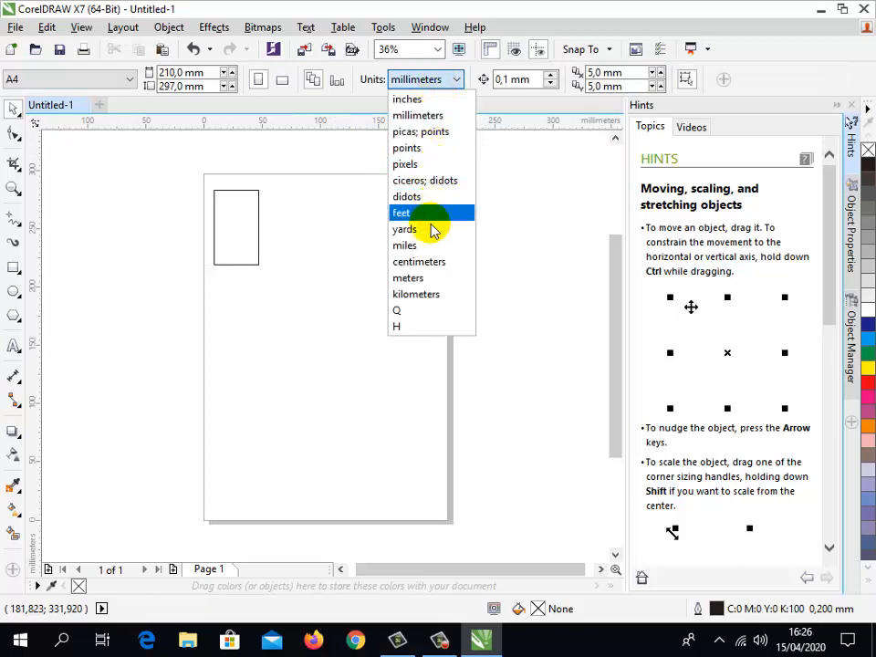
{"action": "left_click", "coordinate": [432, 264]}
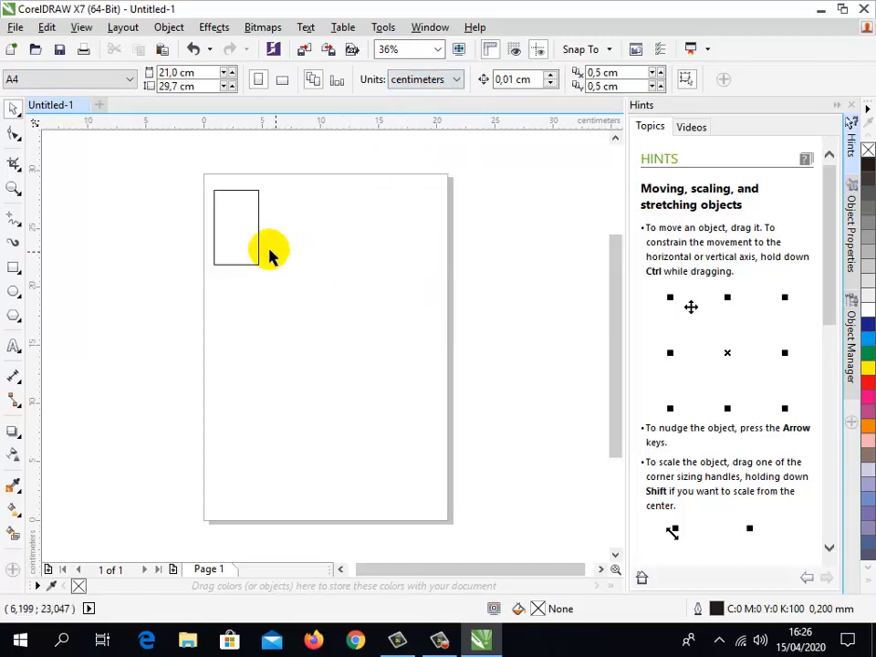
- Resize the rectangle to 3 cm wide and 4 cm high
{"action": "left_click", "coordinate": [223, 233]}
{"action": "left_click", "coordinate": [157, 75]}
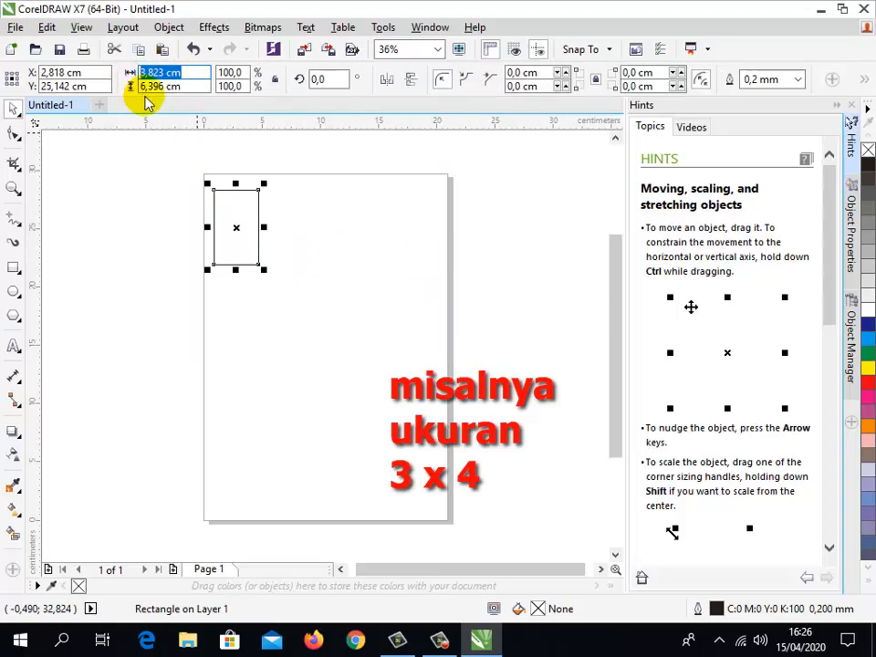
{"action": "type", "text": "3"}
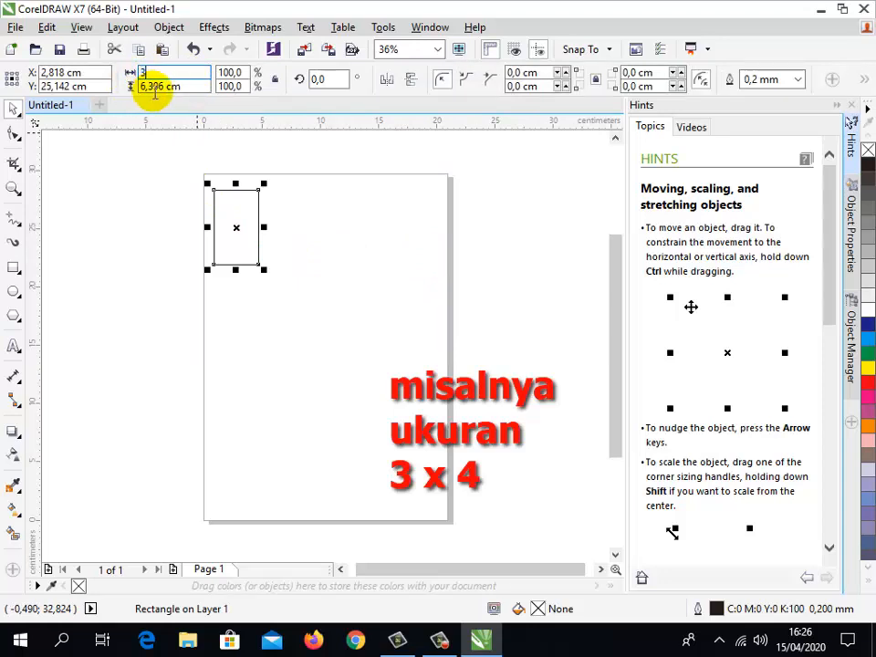
{"action": "key", "text": "Tab"}
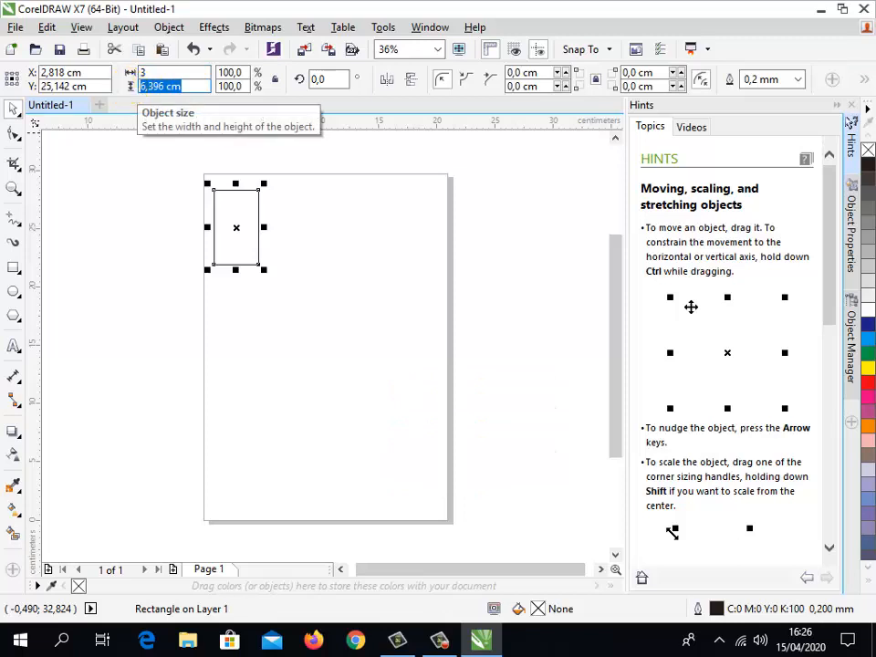
{"action": "type", "text": "4"}
{"action": "key", "text": "Return"}
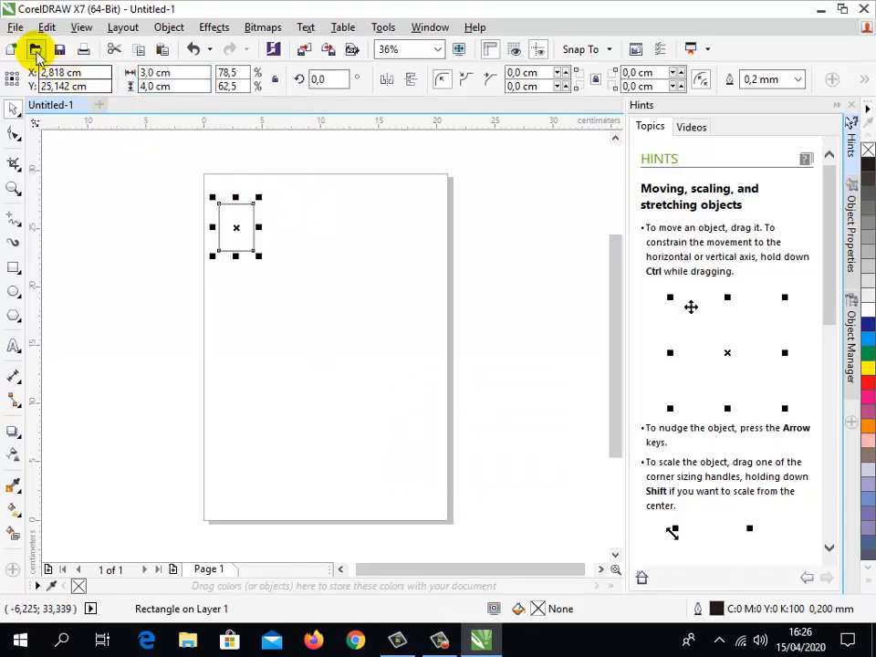
- Import the red-background removebg-preview portrait from the Downloads folder and place it beside the rectangle on the page
{"action": "left_click", "coordinate": [16, 28]}
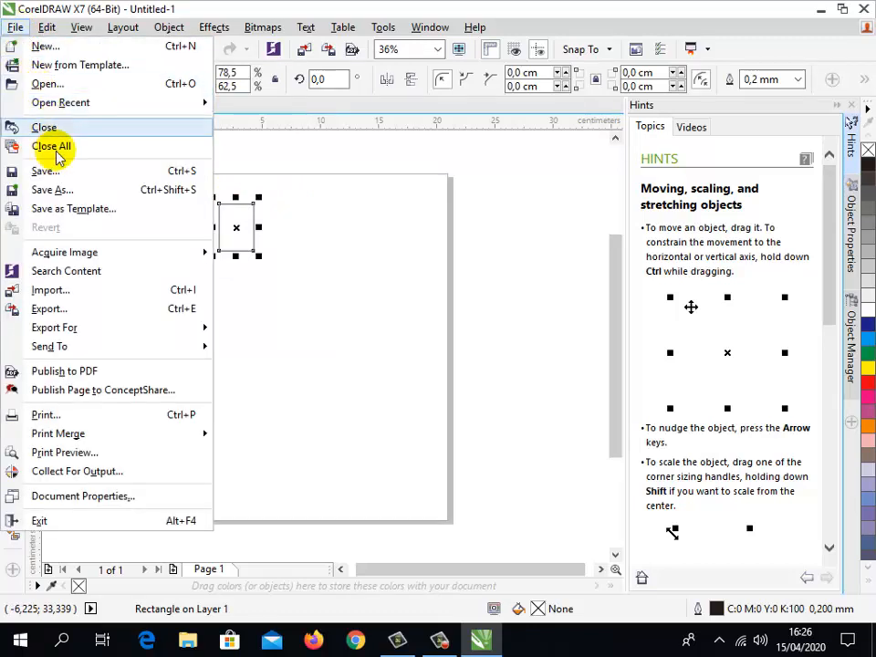
{"action": "left_click", "coordinate": [79, 295]}
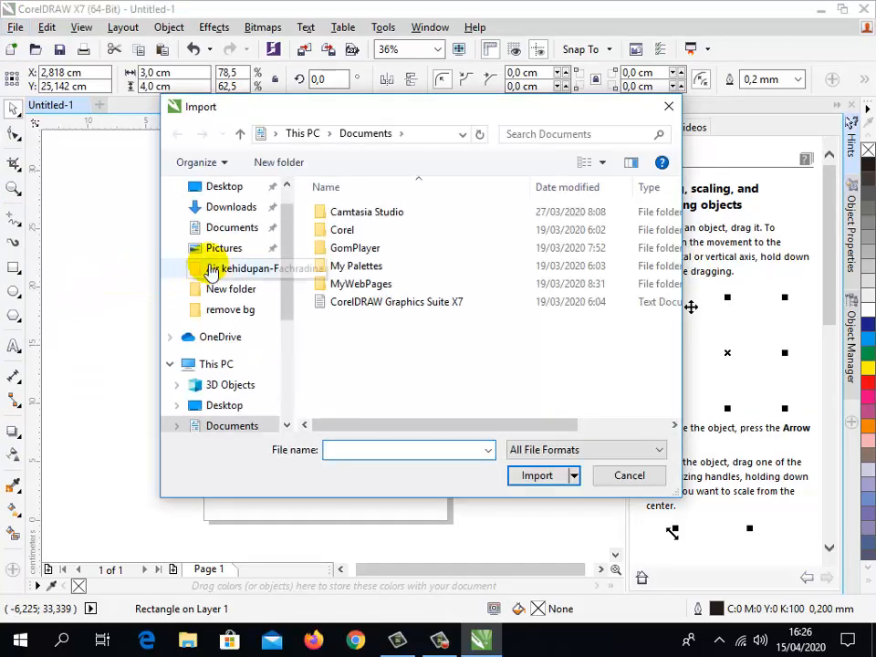
{"action": "left_click", "coordinate": [231, 206]}
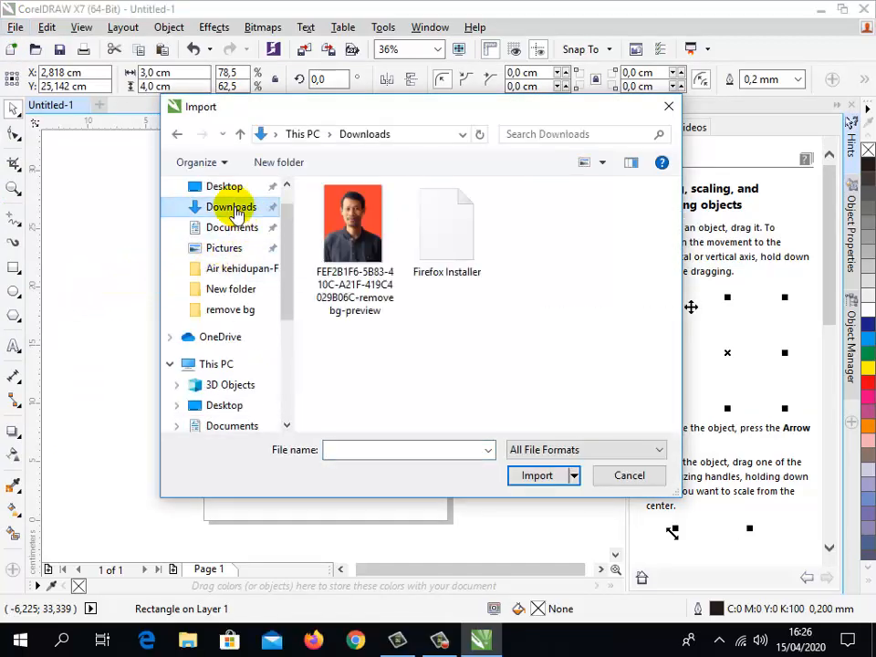
{"action": "left_click", "coordinate": [363, 232]}
{"action": "left_click", "coordinate": [535, 475]}
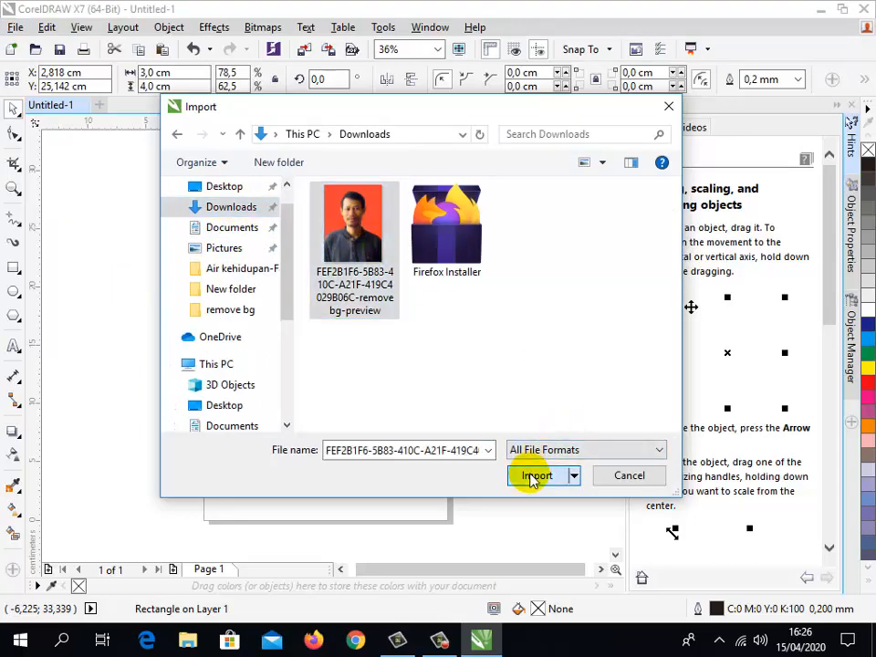
{"action": "left_click", "coordinate": [292, 226]}
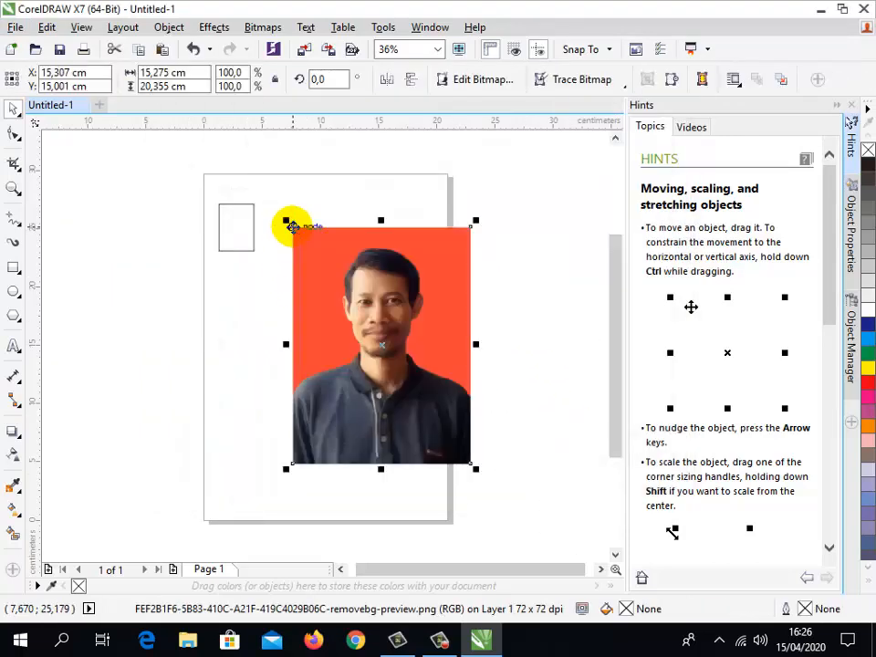
{"action": "left_click_drag", "start_coordinate": [325, 277], "coordinate": [307, 209]}
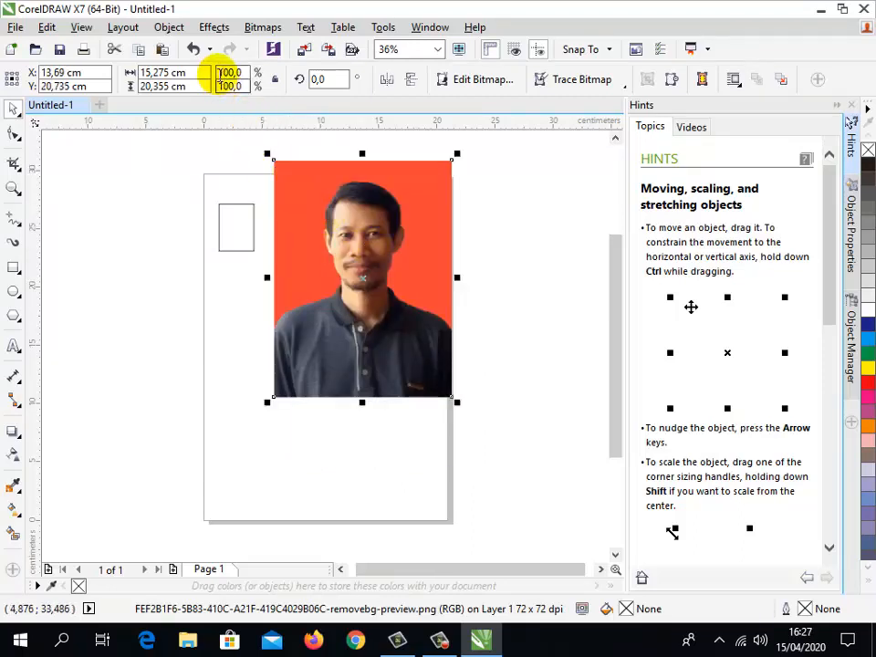
- Place the imported portrait inside the 3 × 4 cm rectangle as a PowerClip
{"action": "left_click", "coordinate": [181, 30]}
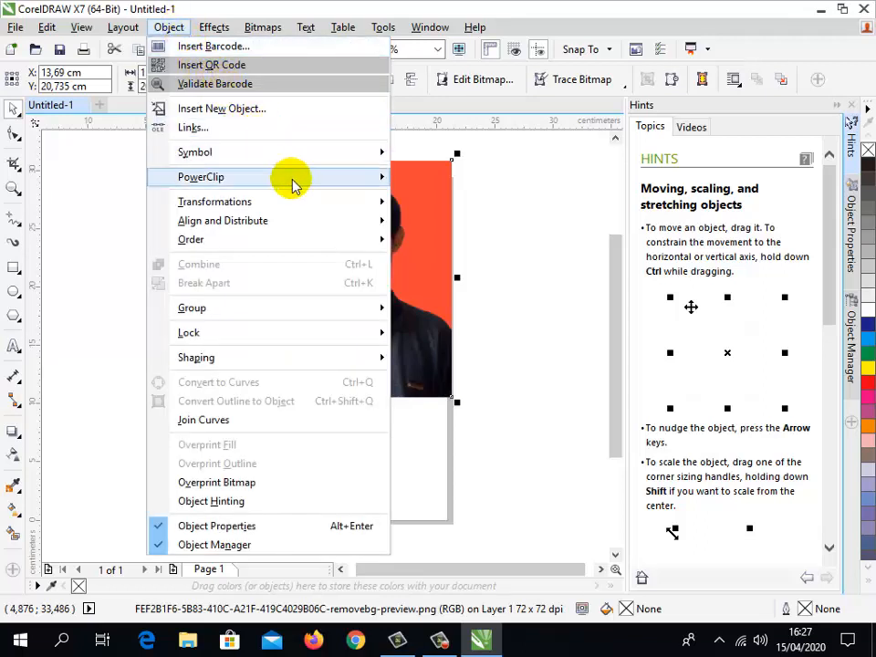
{"action": "mouse_move", "coordinate": [365, 186]}
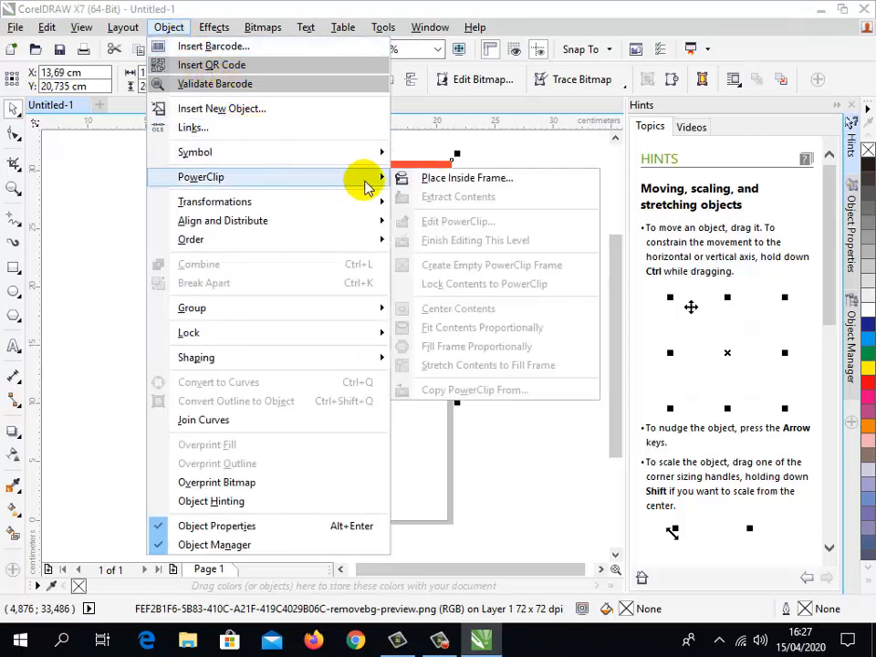
{"action": "left_click", "coordinate": [429, 179]}
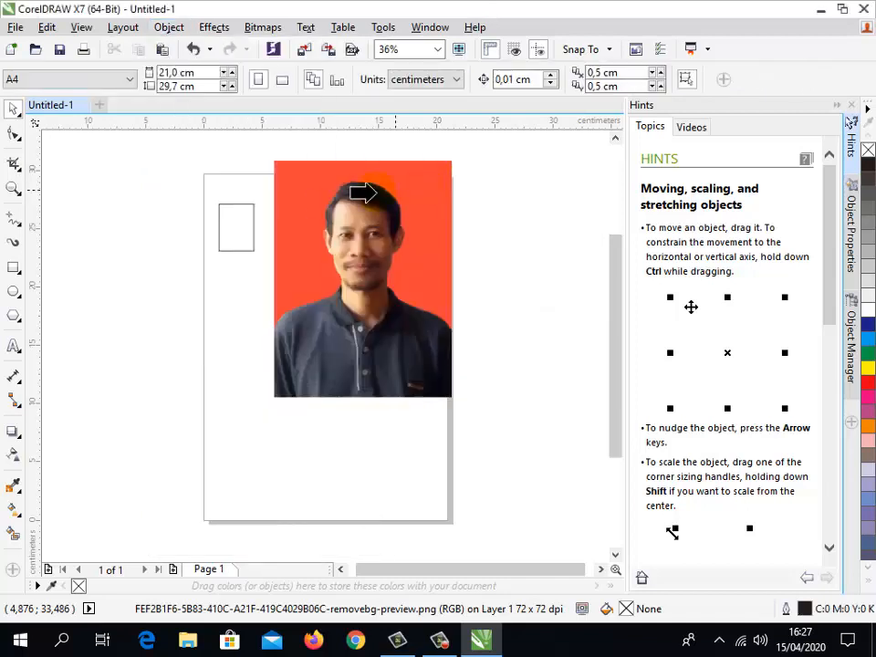
{"action": "left_click", "coordinate": [228, 219]}
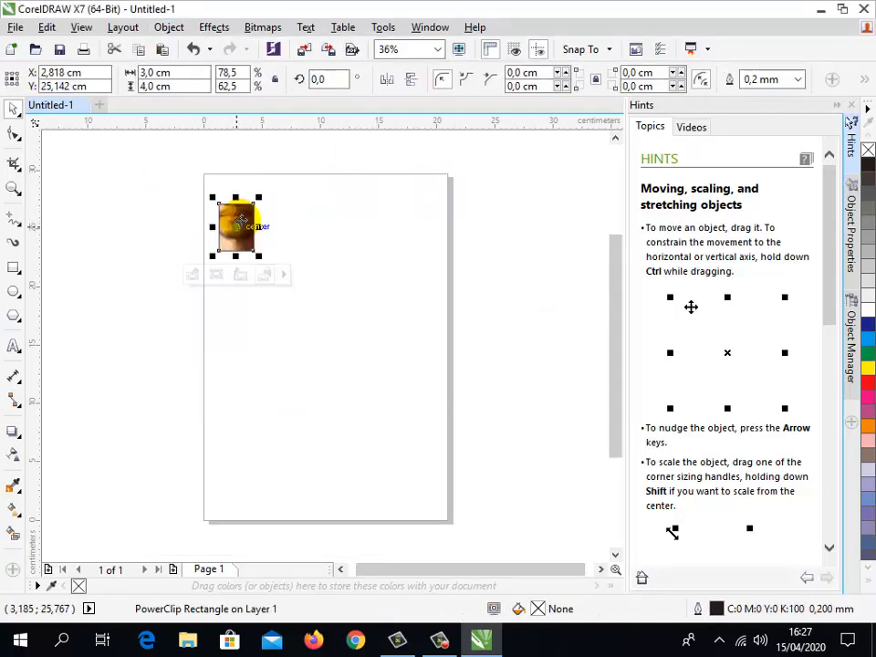
- Edit the PowerClip contents and shrink the portrait proportionally about its center to about 3.3 × 4.4 cm, slightly larger than the frame
{"action": "scroll", "coordinate": [237, 212], "scroll_direction": "up", "scroll_amount": 2}
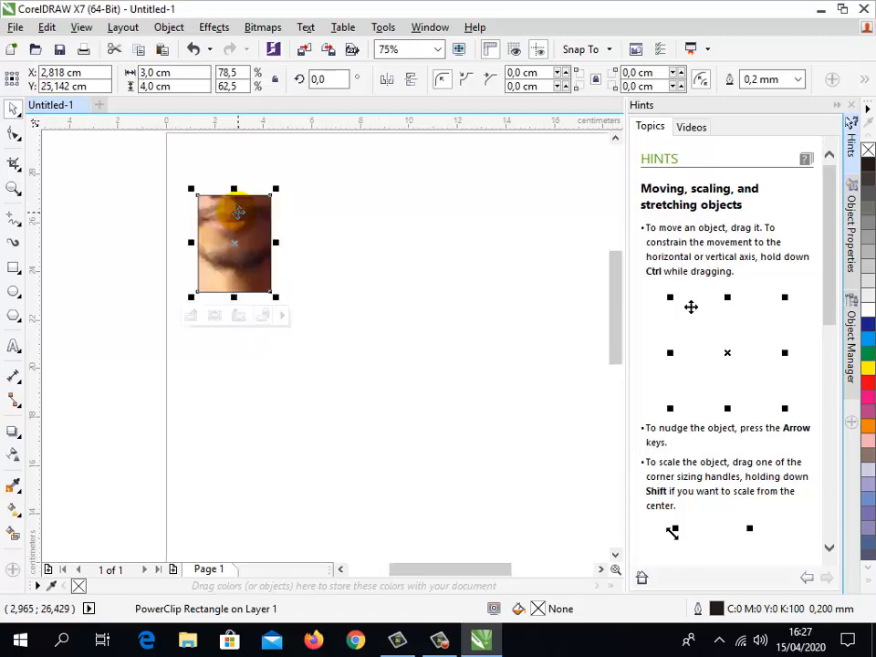
{"action": "left_click", "coordinate": [173, 28]}
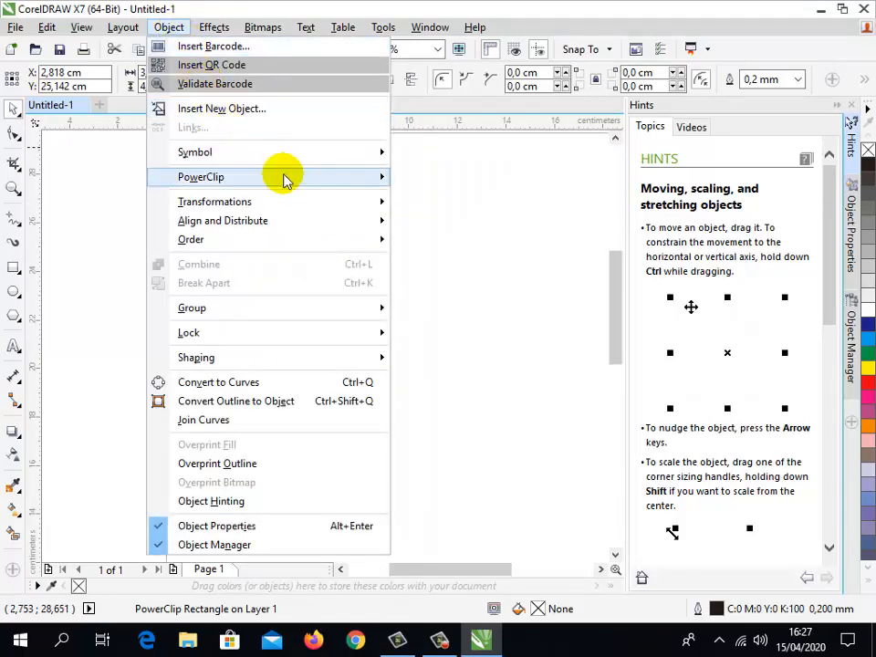
{"action": "mouse_move", "coordinate": [356, 183]}
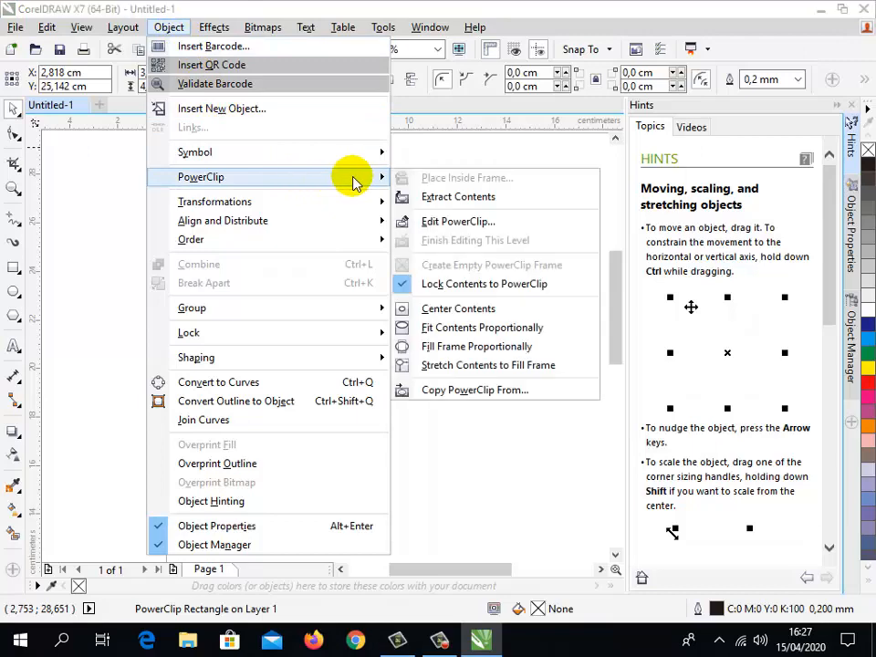
{"action": "left_click", "coordinate": [464, 221]}
{"action": "left_click", "coordinate": [344, 244]}
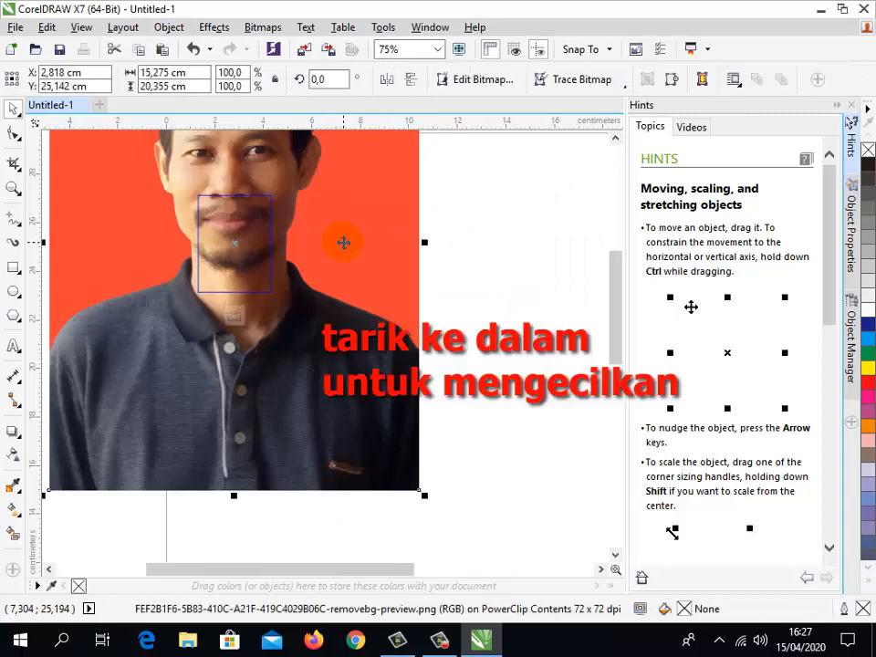
{"action": "left_click_drag", "start_coordinate": [425, 497], "coordinate": [302, 306]}
{"action": "scroll", "coordinate": [219, 210], "scroll_direction": "up", "scroll_amount": 1}
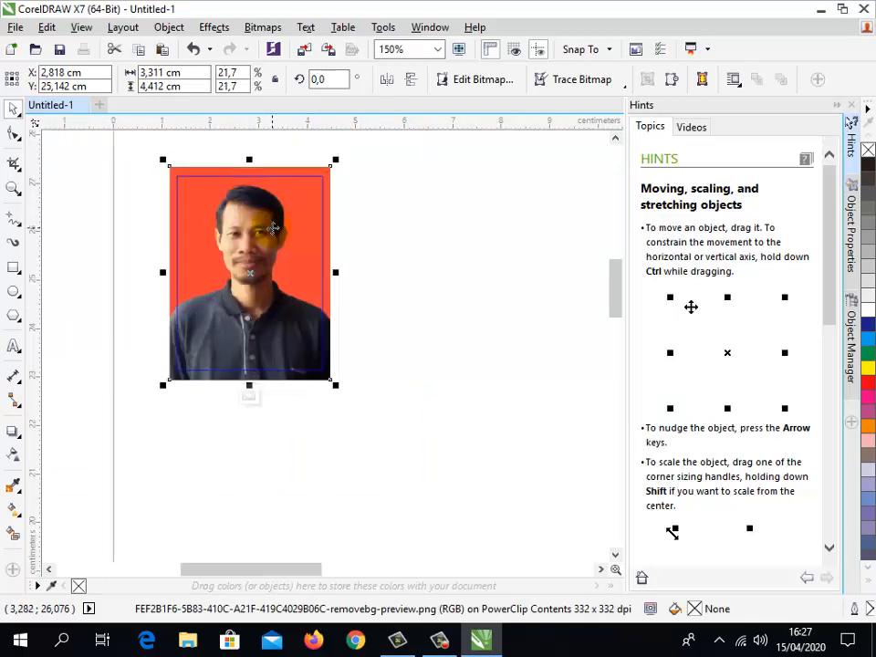
- Finish editing the PowerClip level and deselect the framed portrait
{"action": "right_click", "coordinate": [273, 228]}
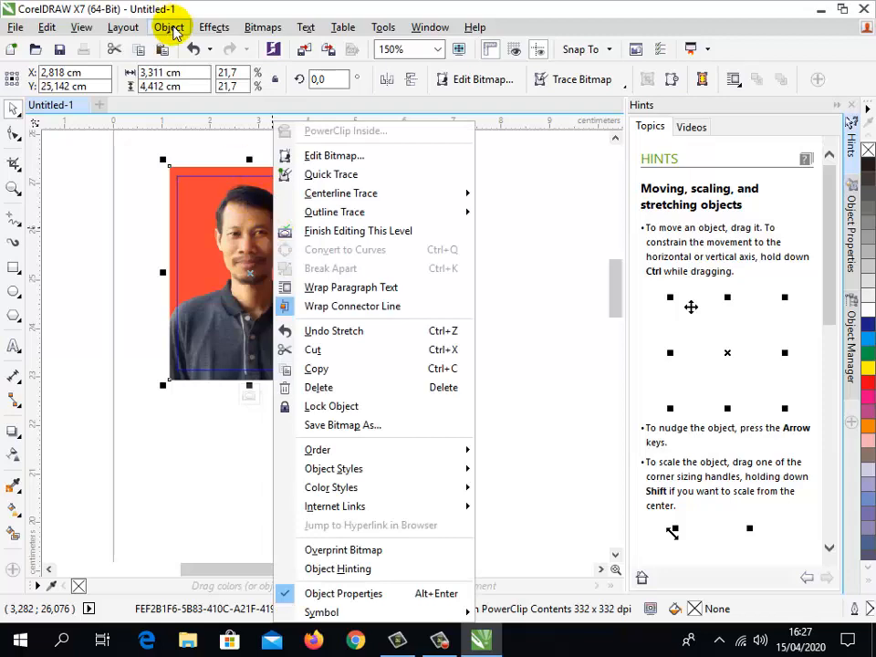
{"action": "left_click", "coordinate": [170, 28]}
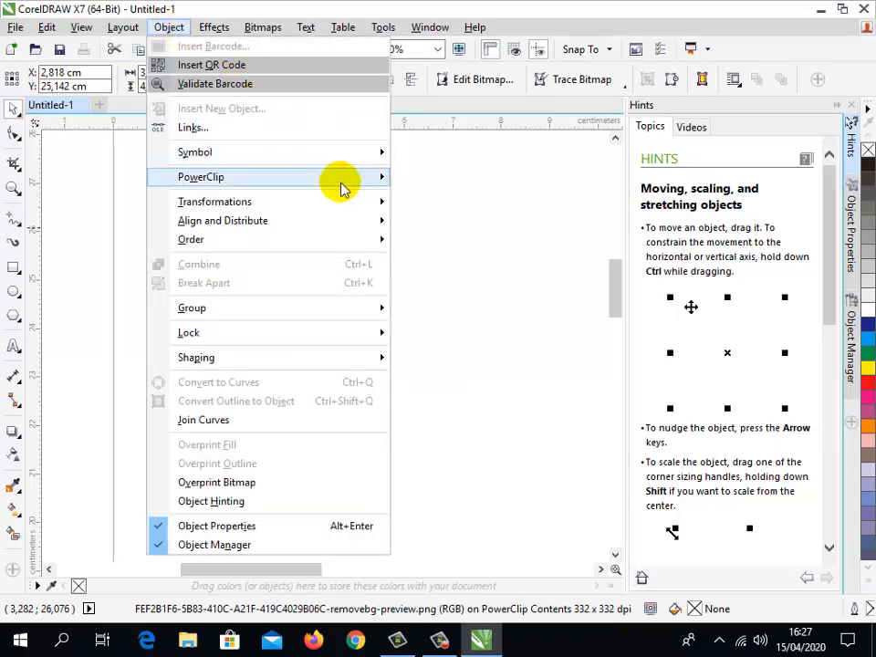
{"action": "mouse_move", "coordinate": [336, 179]}
{"action": "left_click", "coordinate": [453, 242]}
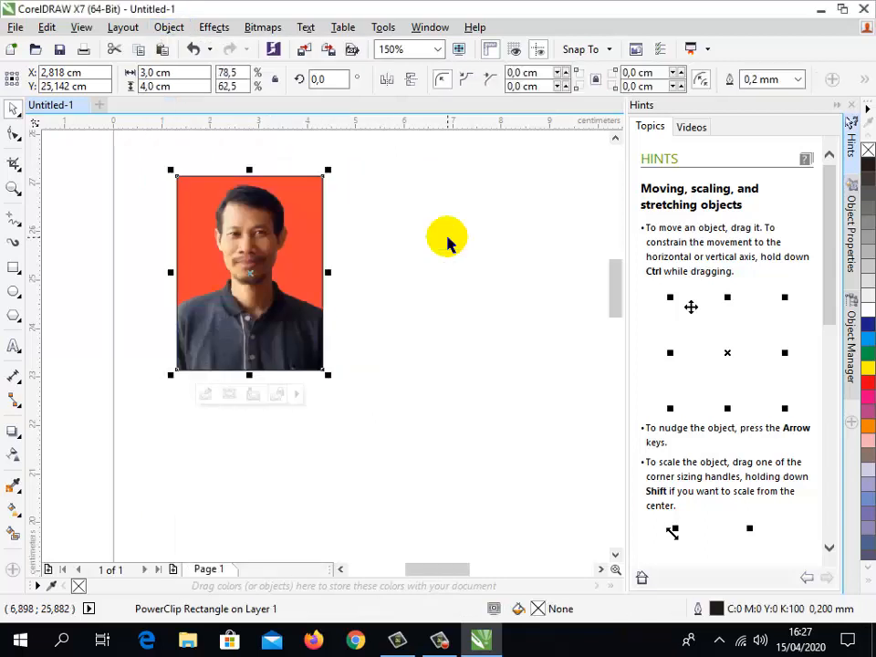
{"action": "left_click", "coordinate": [412, 241]}
- Move the framed portrait closer to the page's upper-left corner, centered at about X 2.1 cm, Y 26.2 cm
{"action": "scroll", "coordinate": [414, 211], "scroll_direction": "down", "scroll_amount": 2}
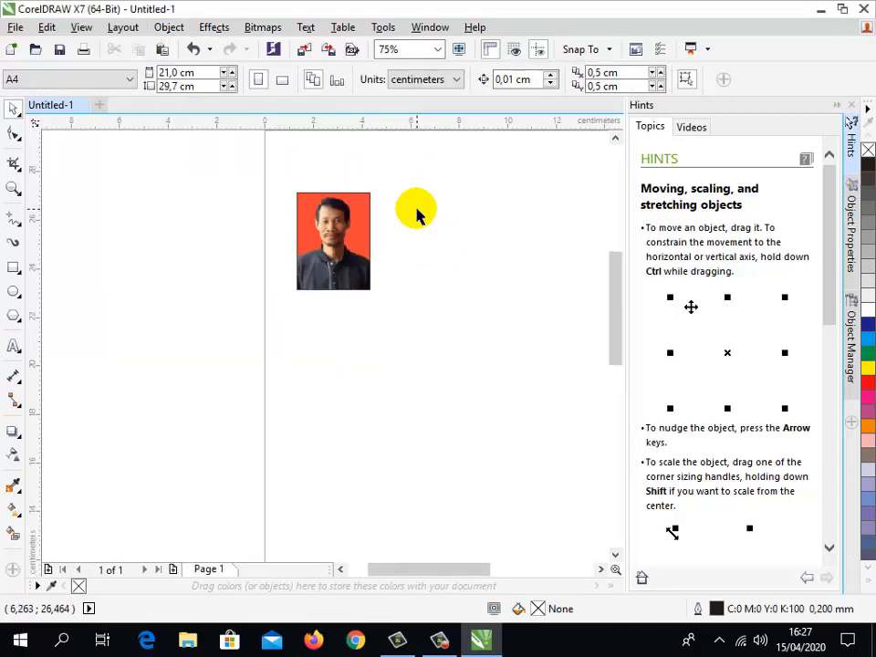
{"action": "left_click", "coordinate": [616, 139]}
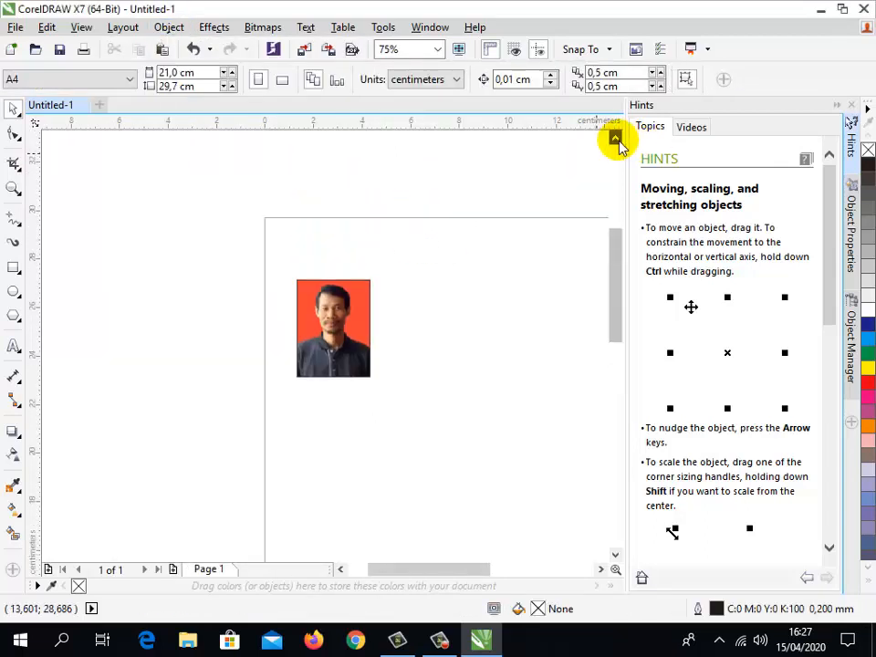
{"action": "left_click", "coordinate": [303, 313]}
{"action": "left_click_drag", "start_coordinate": [307, 298], "coordinate": [307, 299]}
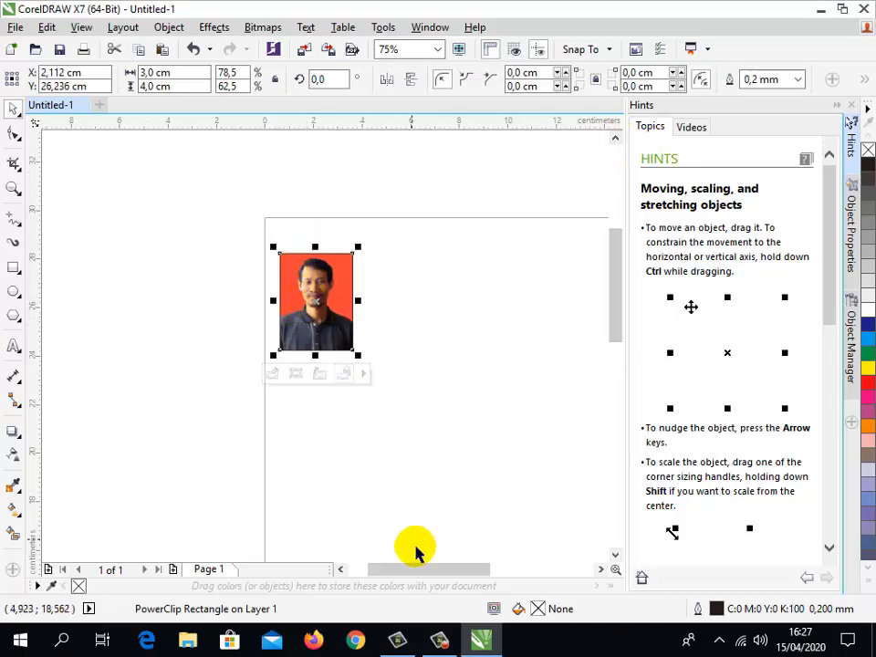
- Create five copies of the framed photo in a row to its right with a relative position offset of 3,4 cm in x
{"action": "left_click_drag", "start_coordinate": [422, 570], "coordinate": [455, 566]}
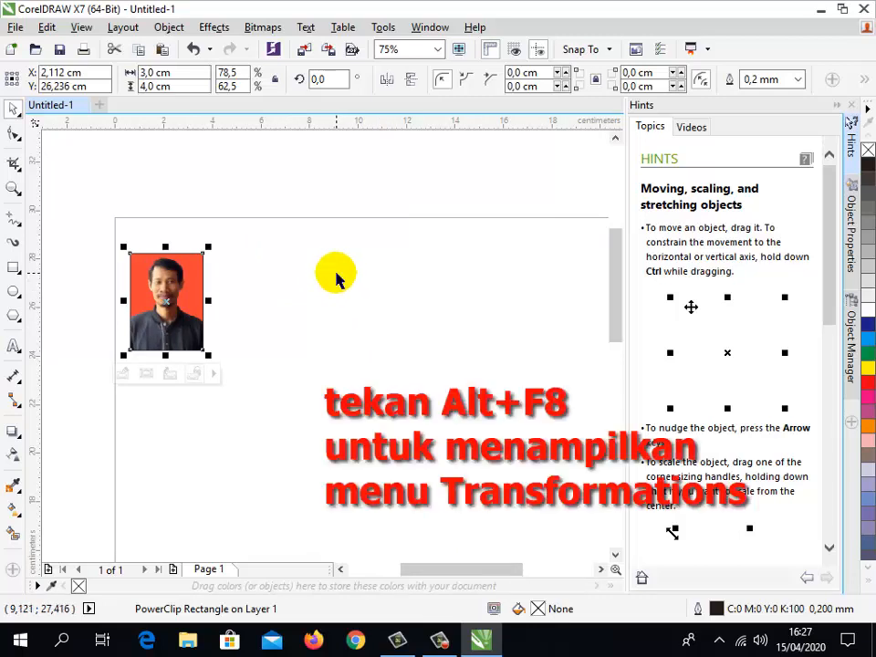
{"action": "key", "text": "alt+F8"}
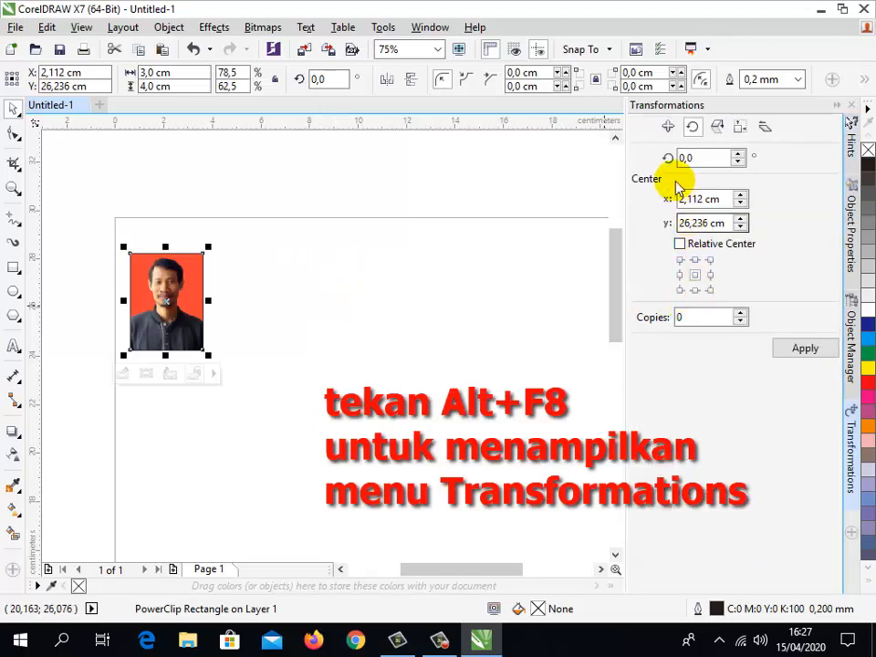
{"action": "left_click", "coordinate": [669, 130]}
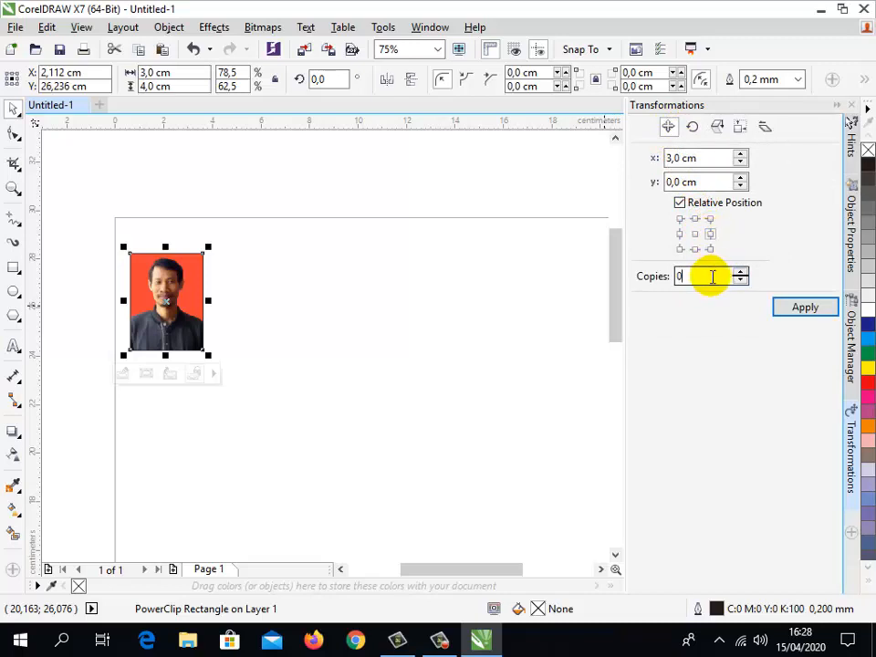
{"action": "left_click_drag", "start_coordinate": [712, 276], "coordinate": [666, 282]}
{"action": "type", "text": "5"}
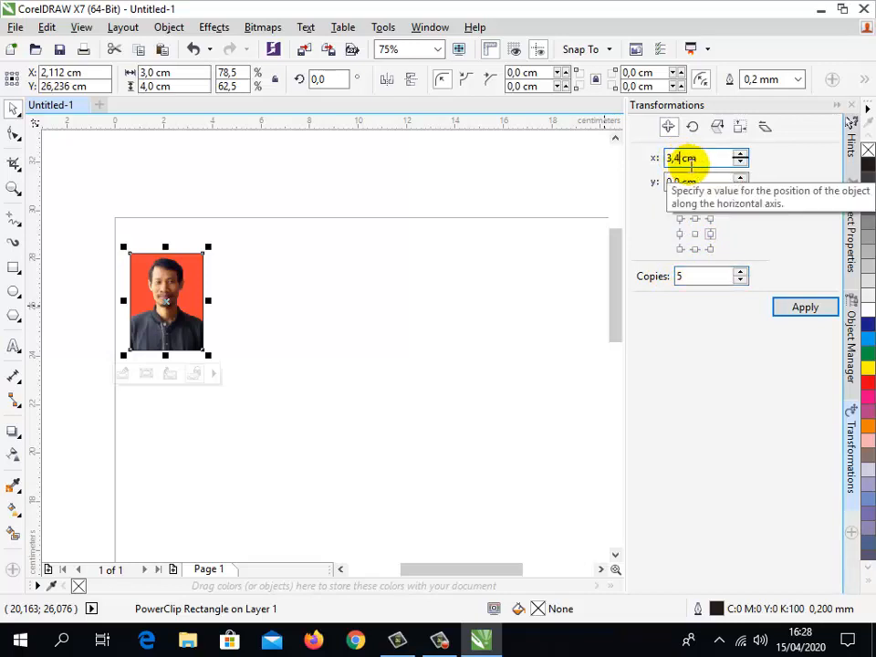
{"action": "left_click", "coordinate": [792, 313]}
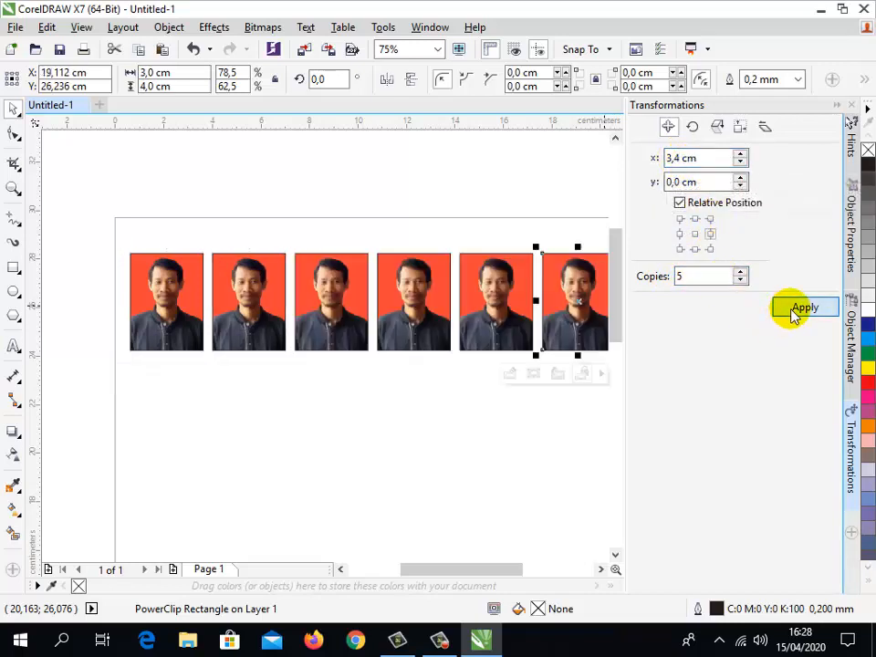
- Duplicate the row of six framed photos once directly below it with a relative position offset of -4,4 cm in y
{"action": "left_click_drag", "start_coordinate": [477, 567], "coordinate": [498, 570]}
{"action": "scroll", "coordinate": [364, 454], "scroll_direction": "down", "scroll_amount": 2}
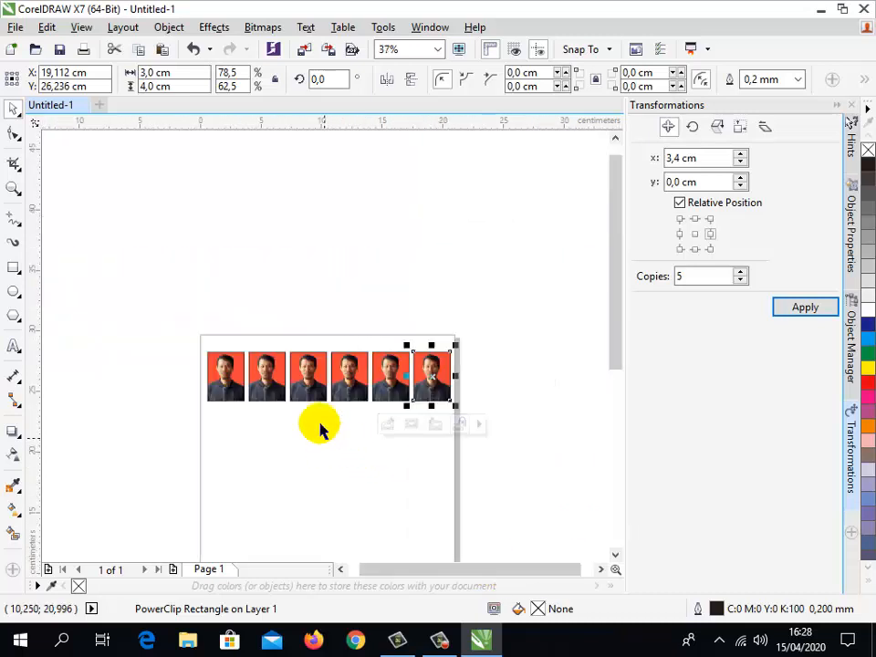
{"action": "left_click_drag", "start_coordinate": [159, 277], "coordinate": [525, 446]}
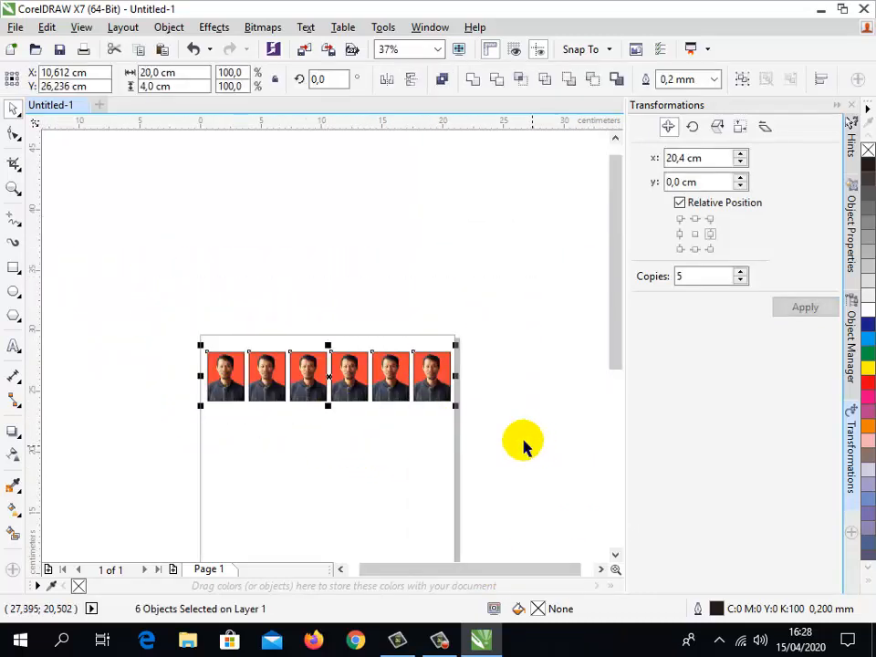
{"action": "left_click_drag", "start_coordinate": [704, 280], "coordinate": [665, 281]}
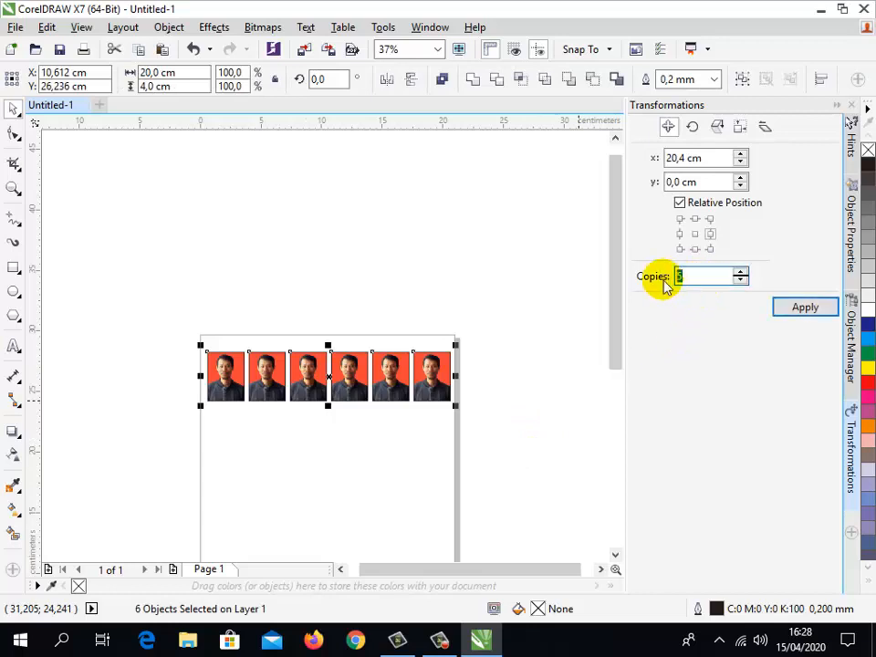
{"action": "type", "text": "1"}
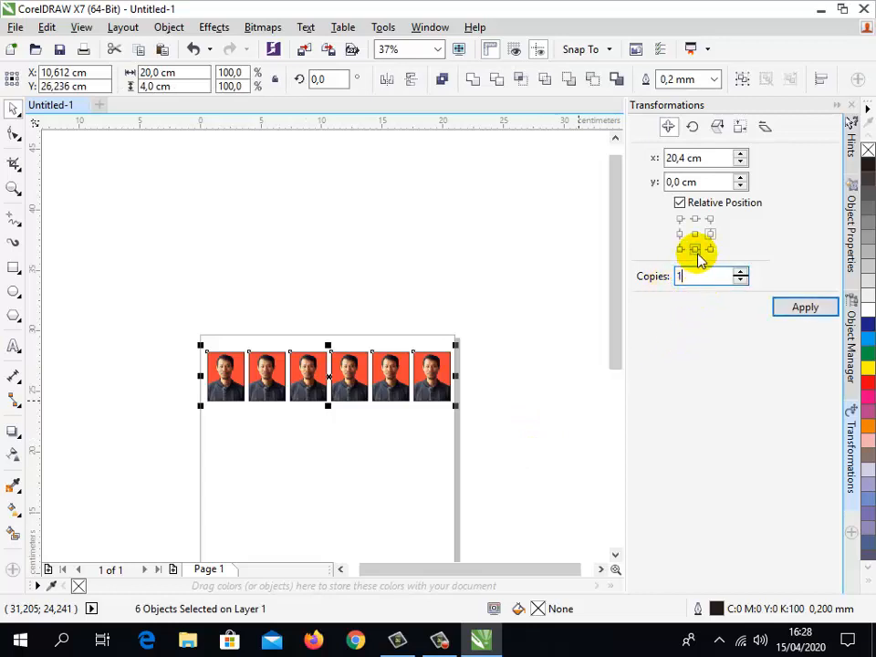
{"action": "left_click", "coordinate": [696, 249]}
{"action": "left_click", "coordinate": [681, 182]}
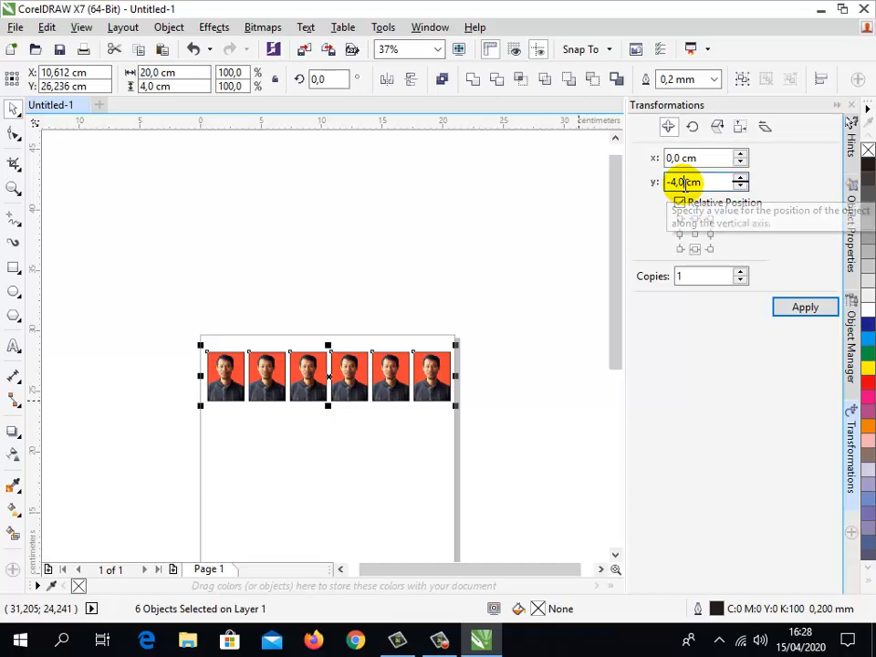
{"action": "key", "text": "BackSpace"}
{"action": "type", "text": "4"}
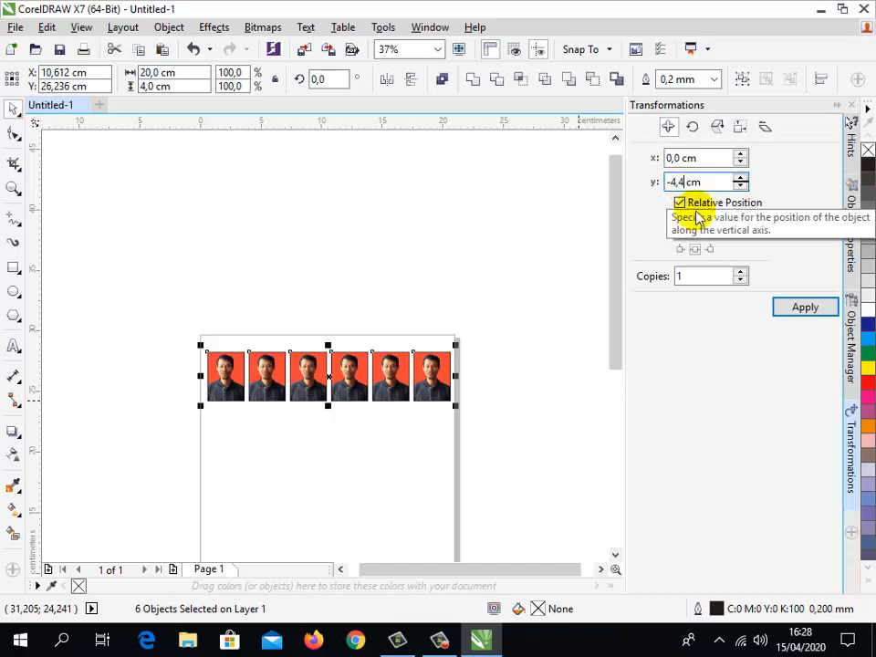
{"action": "left_click", "coordinate": [792, 310]}
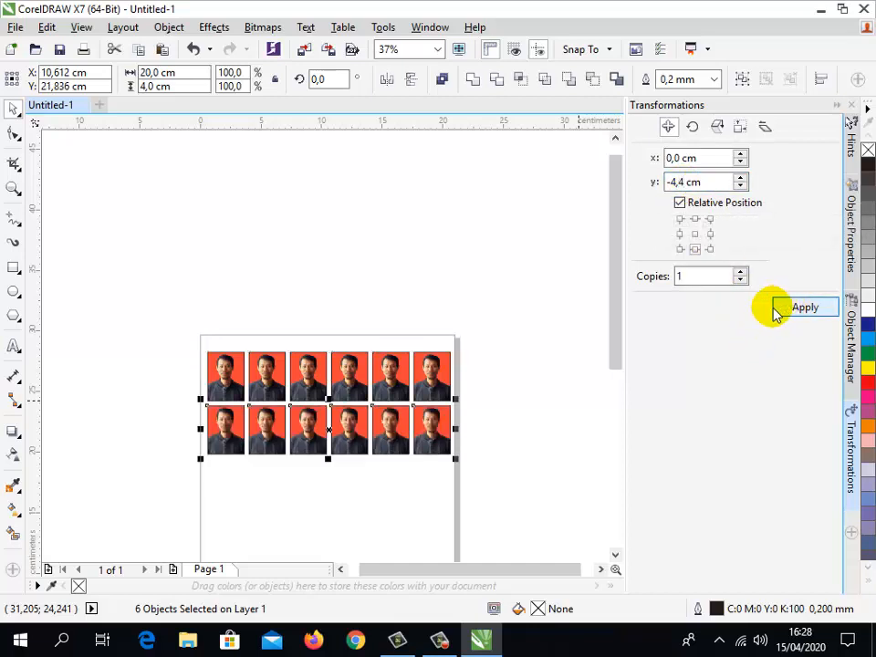
- Remove the outlines from all twelve framed photos by setting their outline width to None
{"action": "left_click", "coordinate": [475, 320]}
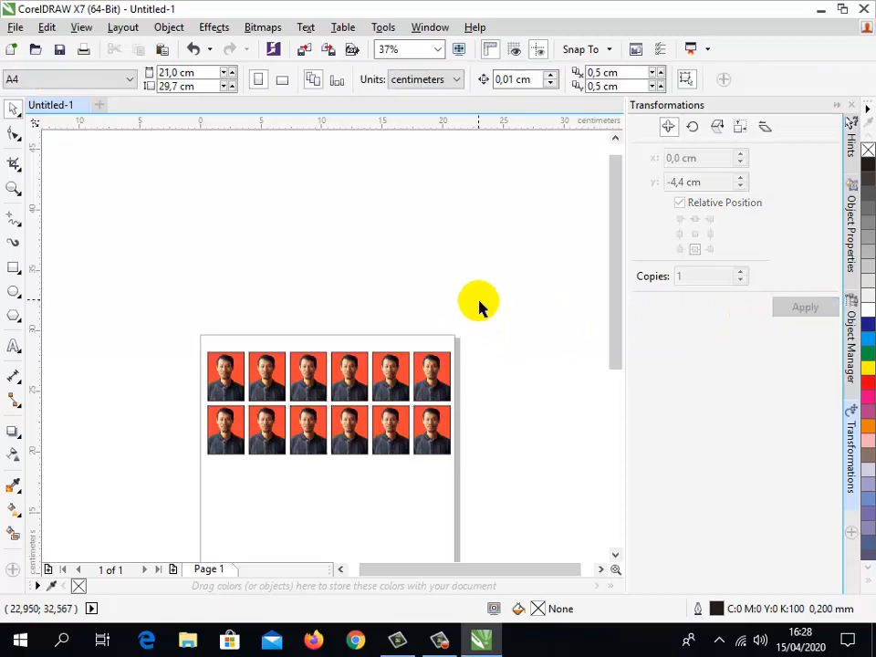
{"action": "left_click_drag", "start_coordinate": [478, 300], "coordinate": [179, 491]}
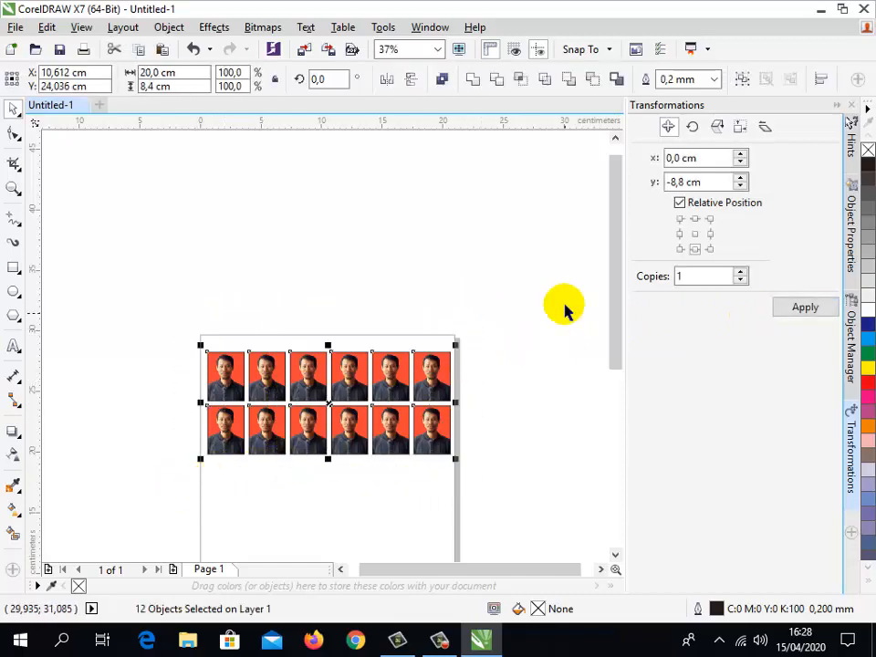
{"action": "left_click", "coordinate": [718, 79]}
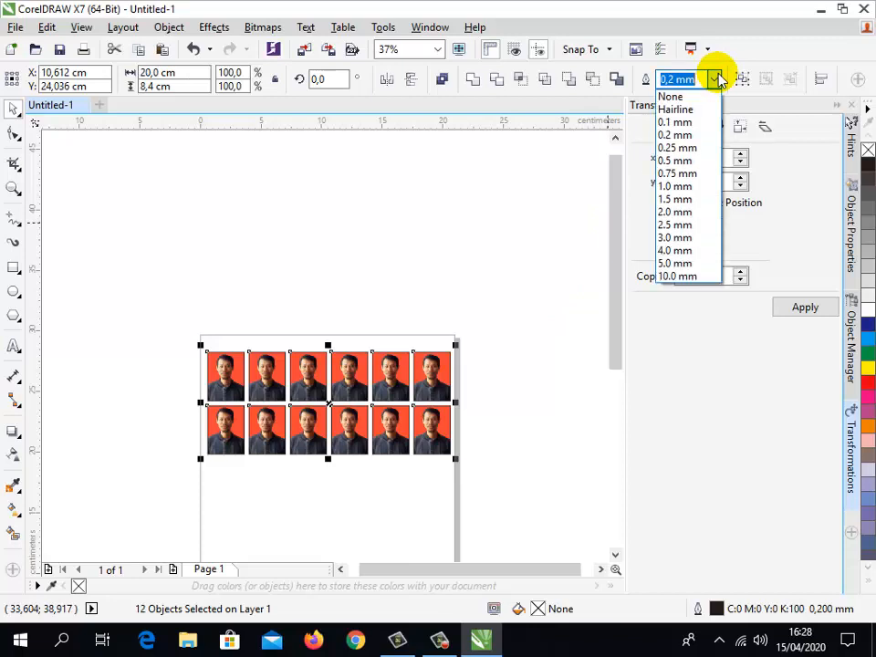
{"action": "left_click", "coordinate": [675, 96]}
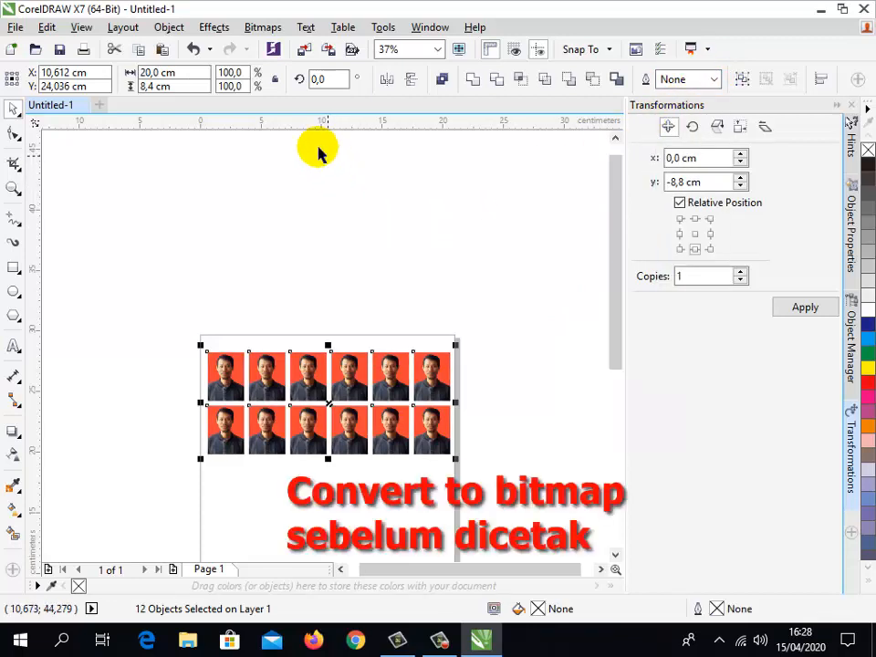
- Convert the twelve selected photos to a single 300 dpi bitmap in RGB Color (24-bit) mode with anti-aliasing and transparent background
{"action": "left_click", "coordinate": [264, 27]}
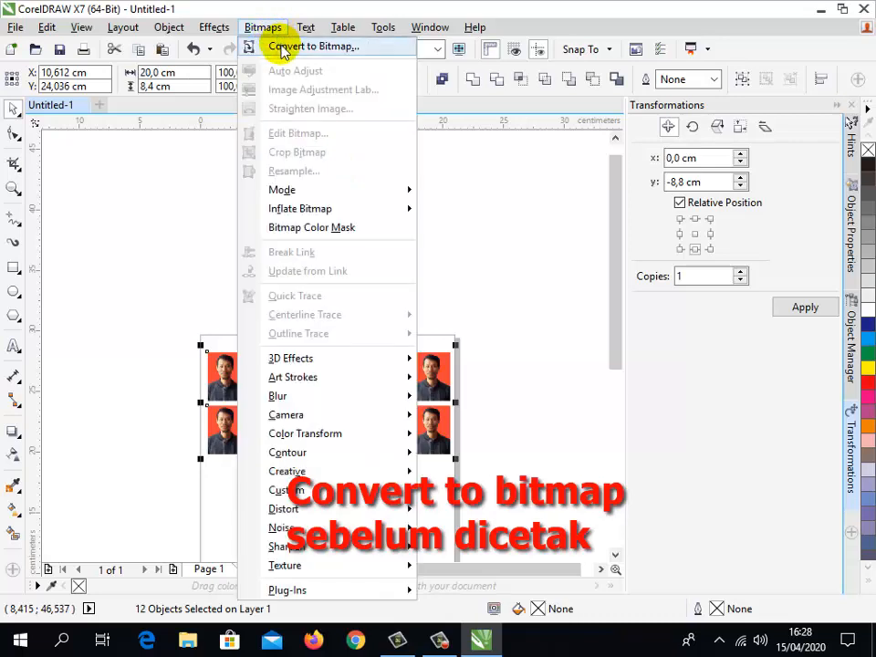
{"action": "left_click", "coordinate": [283, 49]}
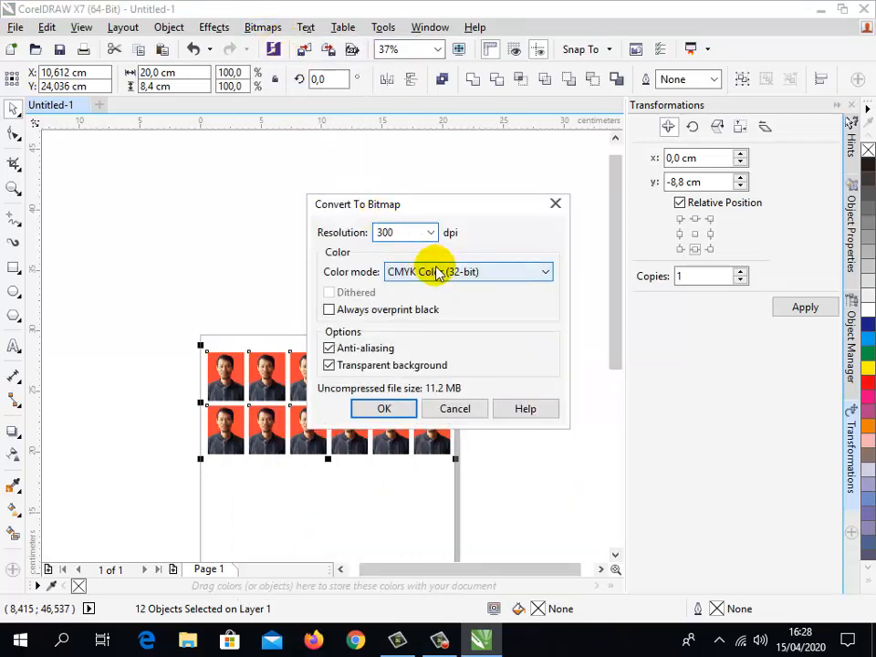
{"action": "left_click", "coordinate": [437, 272]}
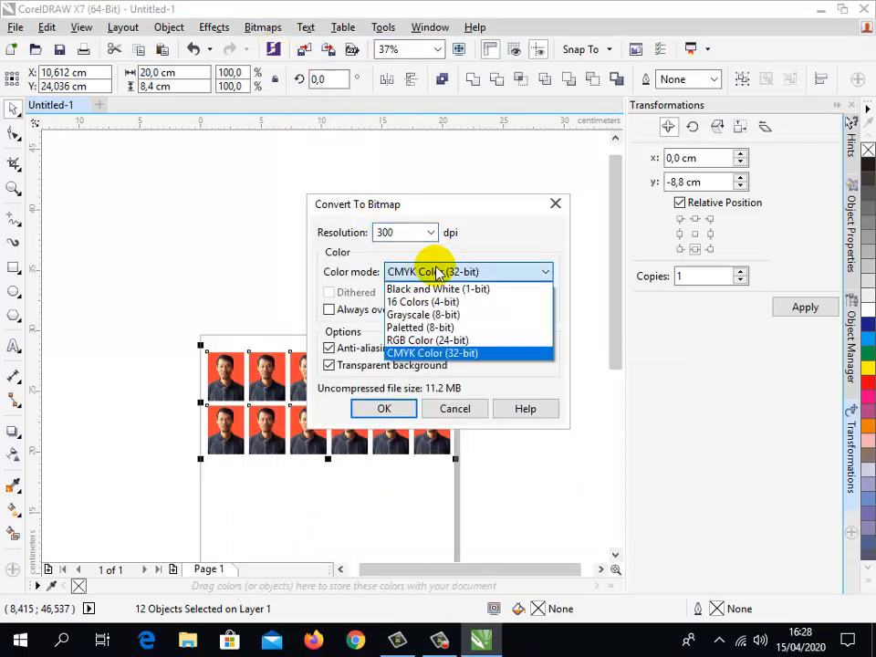
{"action": "left_click", "coordinate": [431, 344]}
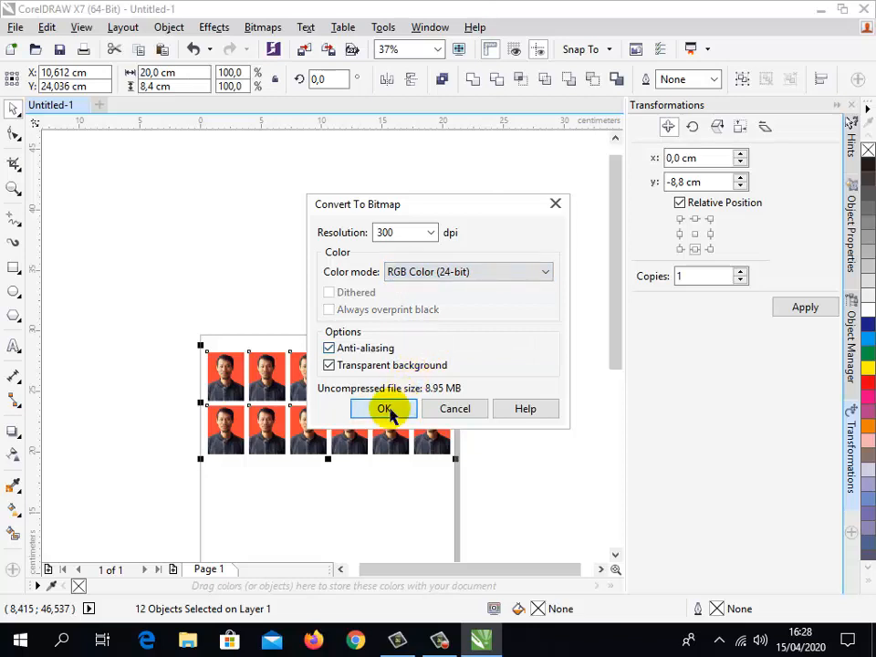
{"action": "left_click", "coordinate": [384, 409]}
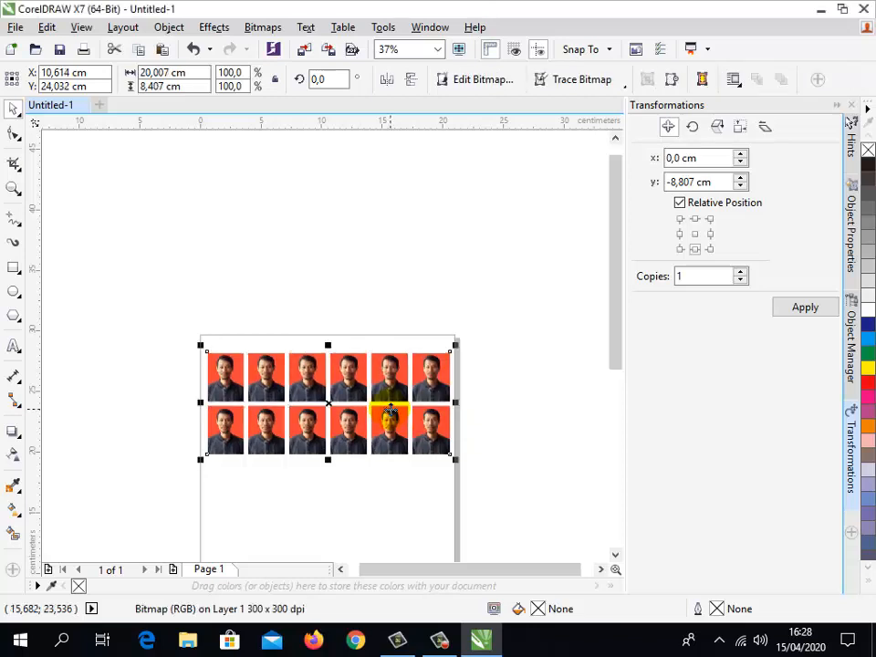